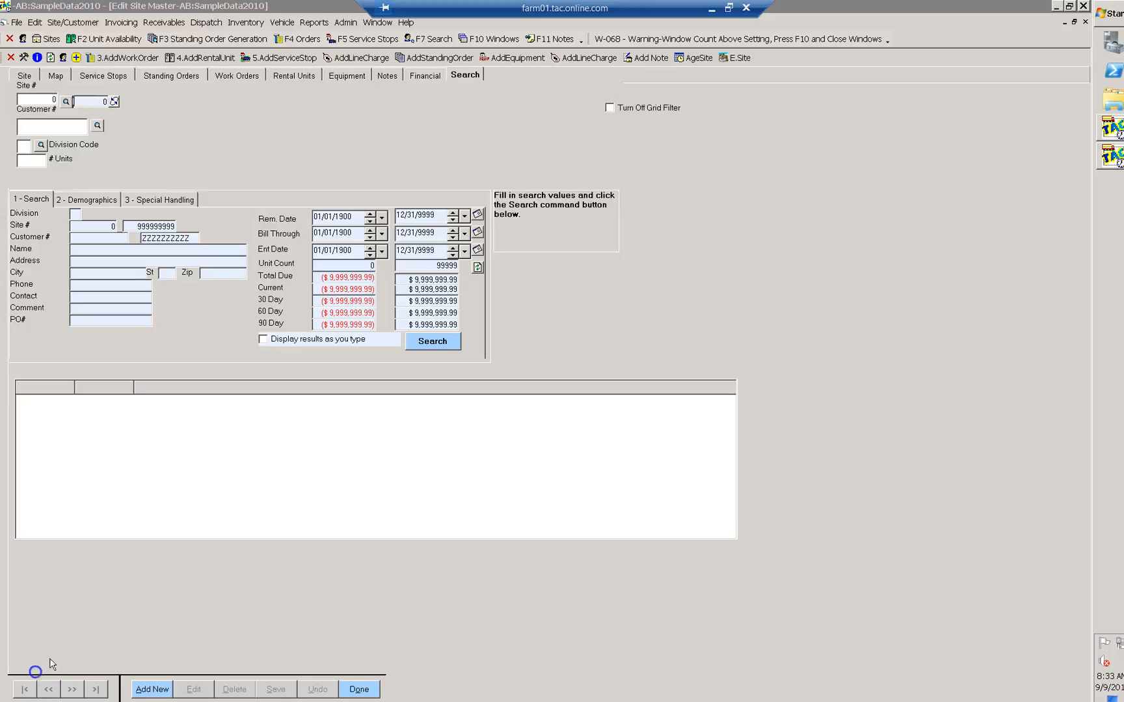
Review the codes in the SALES SOURCE/CREDIT reference file (30) and close it
{"action": "left_click", "coordinate": [314, 23]}
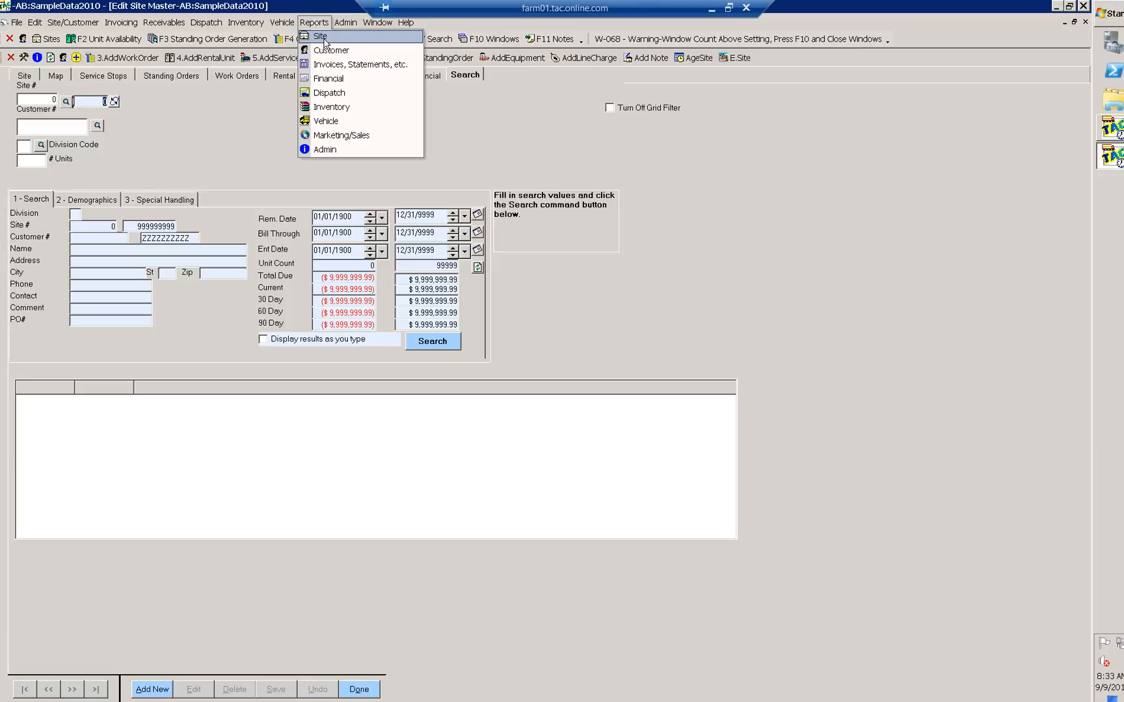
{"action": "left_click", "coordinate": [345, 22]}
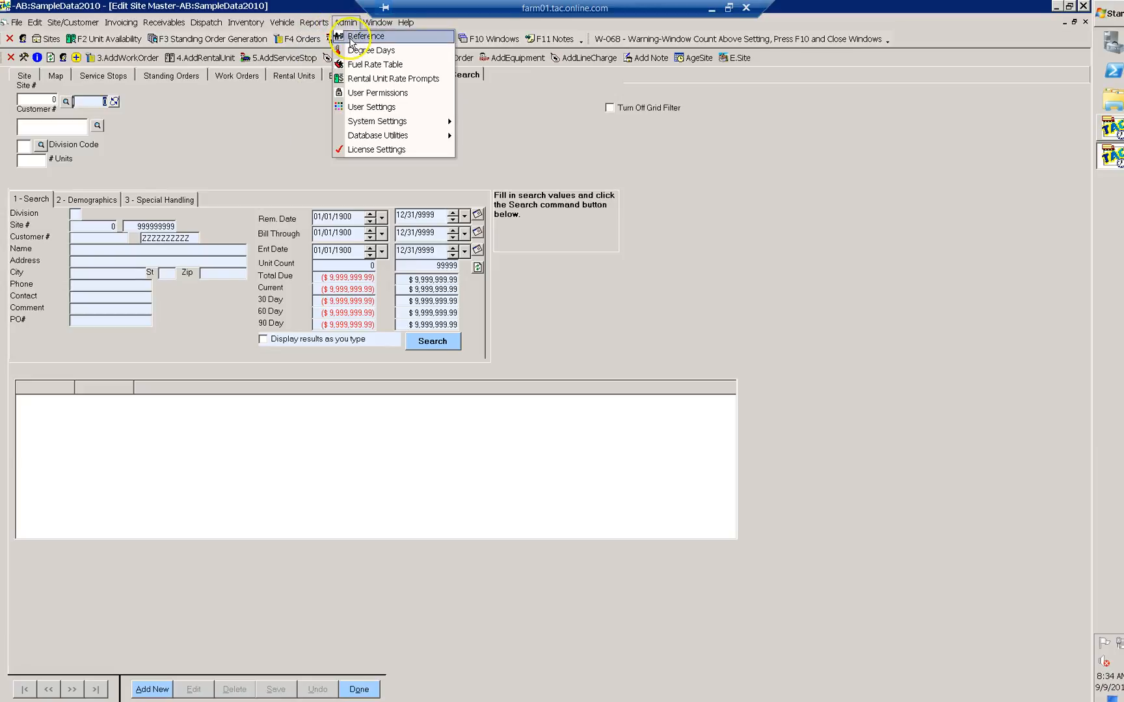
{"action": "left_click", "coordinate": [351, 37]}
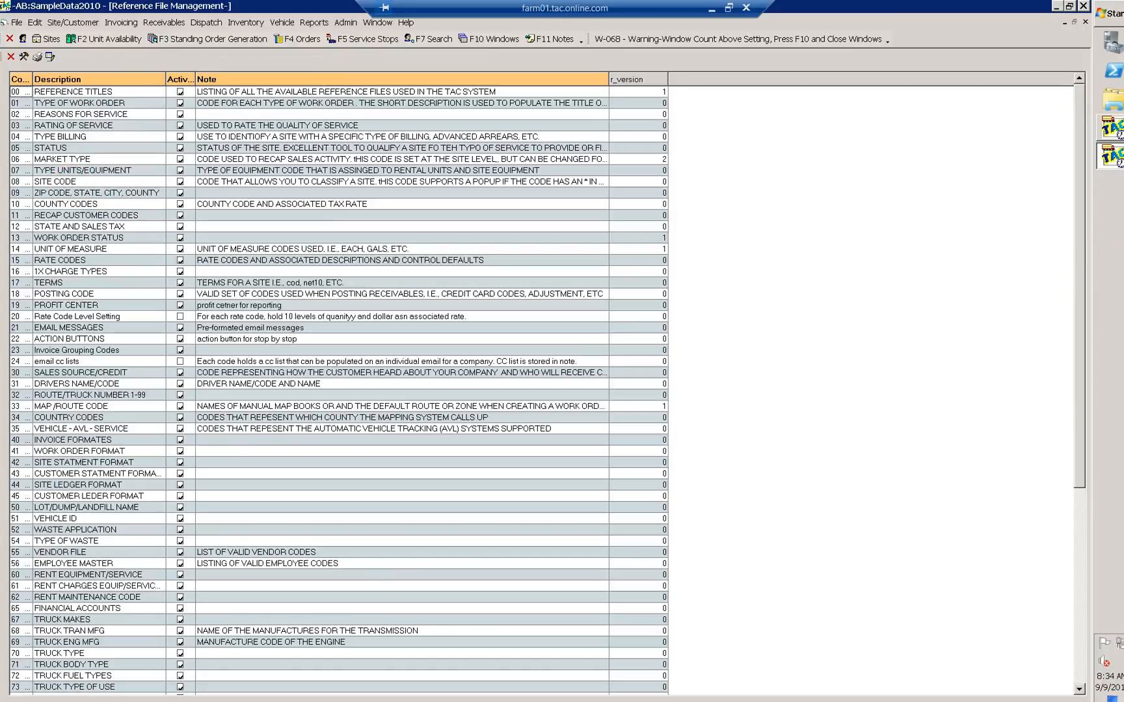
{"action": "double_click", "coordinate": [67, 373]}
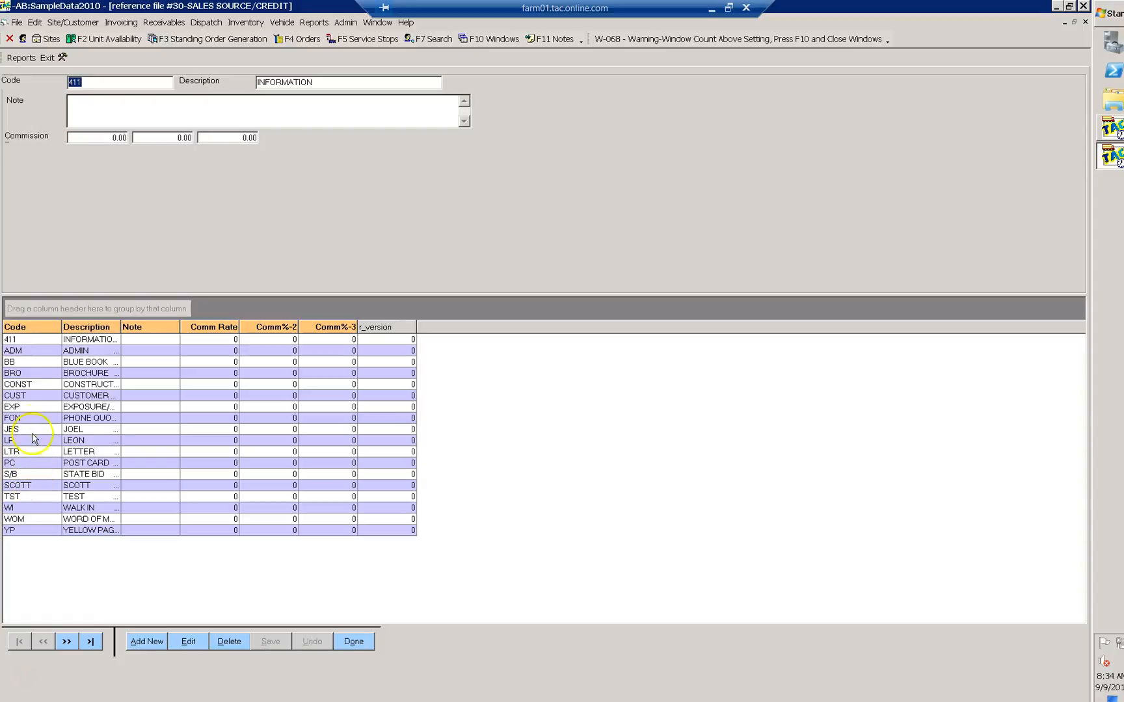
{"action": "left_click", "coordinate": [368, 639]}
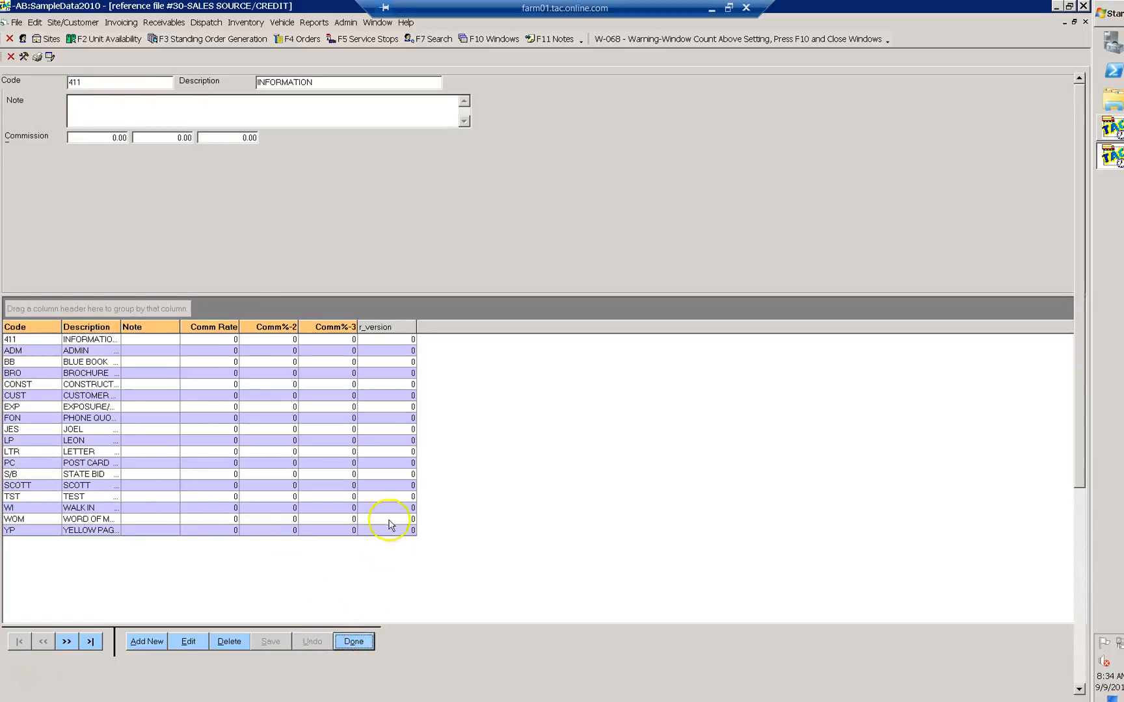
Examine the initials choices for the DEMO user in the user permissions and close the form
{"action": "left_click", "coordinate": [346, 22]}
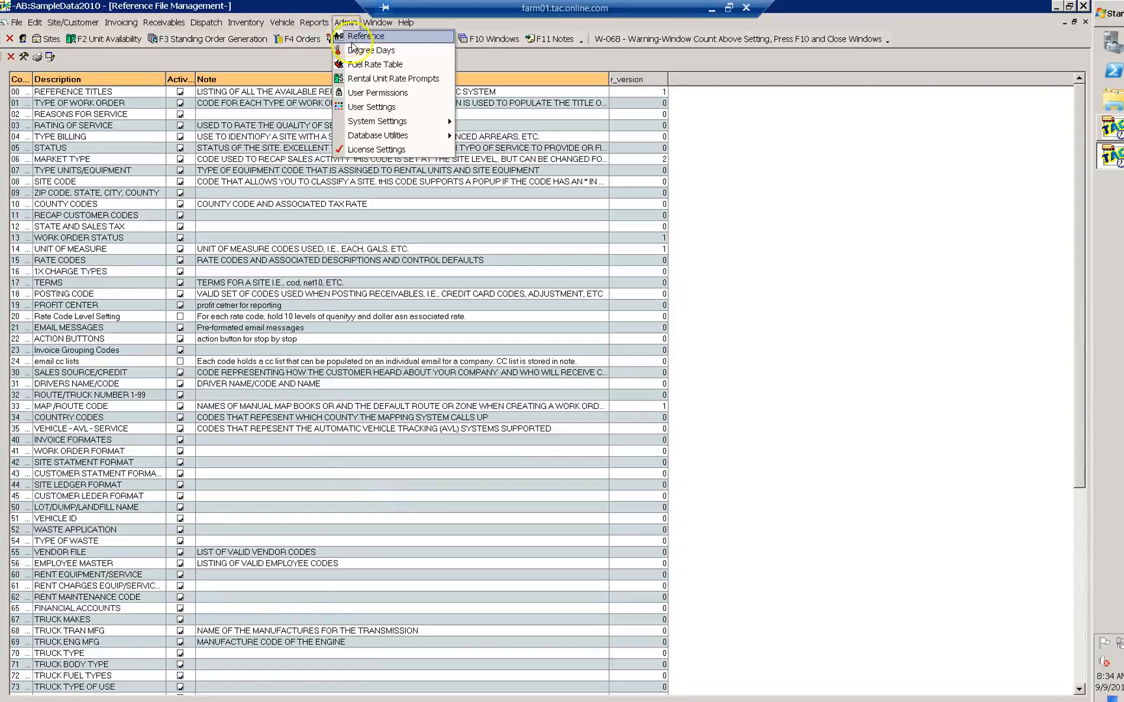
{"action": "left_click", "coordinate": [377, 92]}
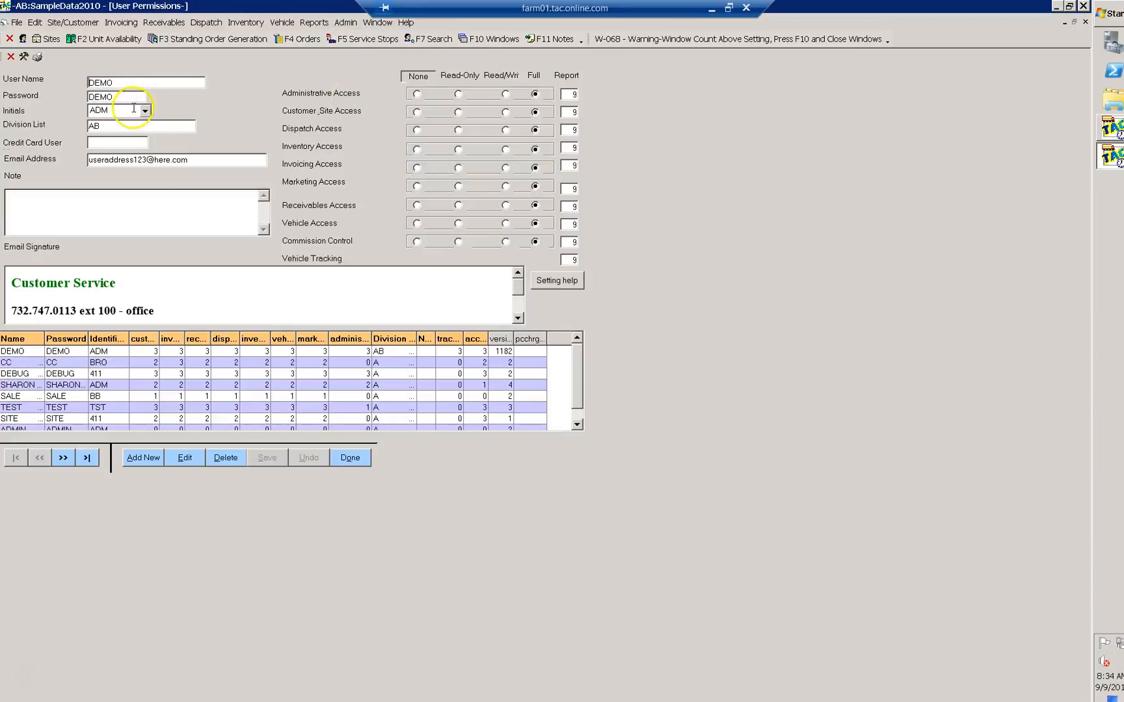
{"action": "left_click", "coordinate": [144, 111]}
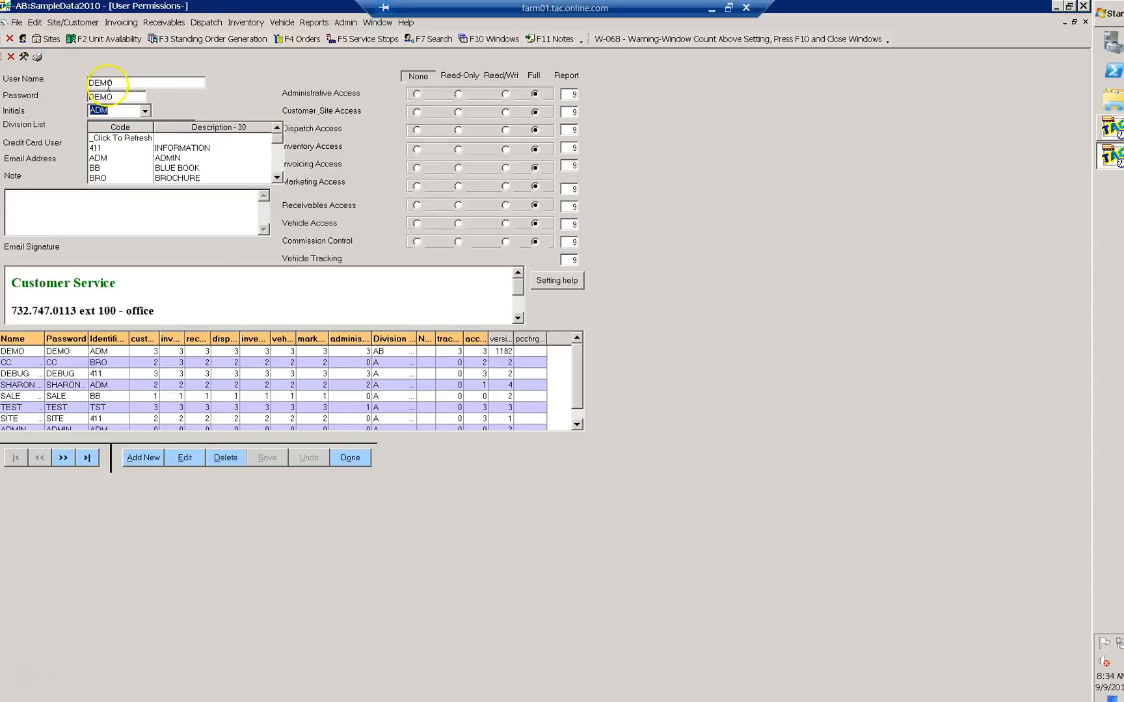
{"action": "left_click", "coordinate": [351, 457]}
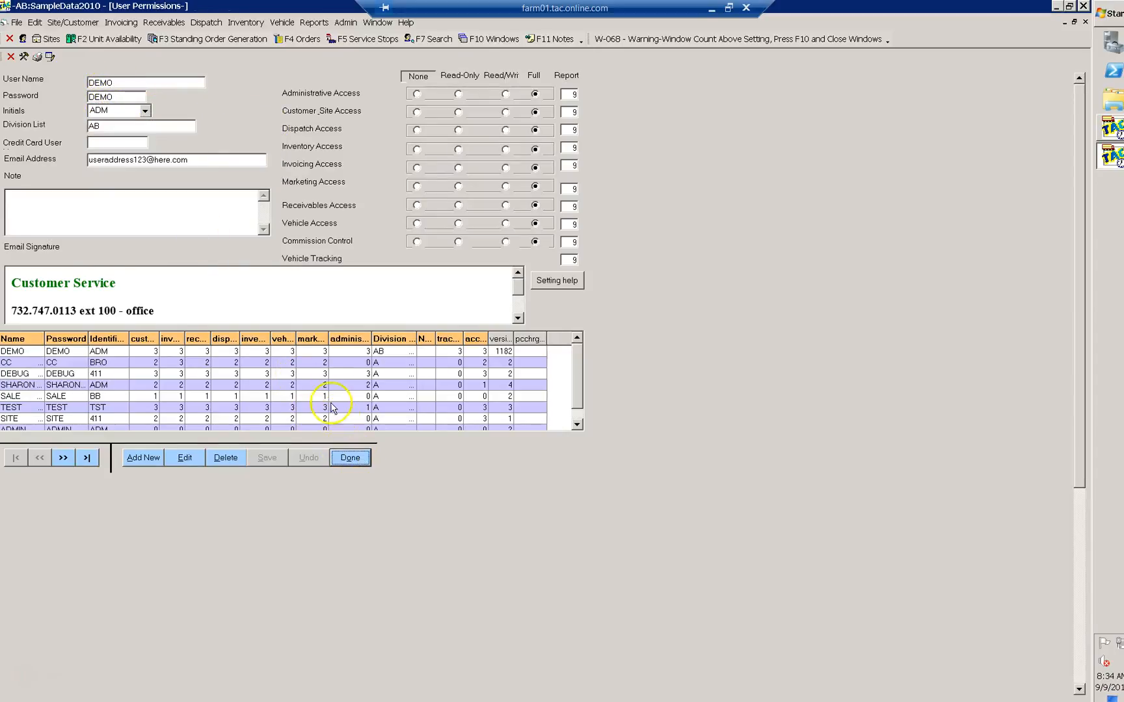
Sort the reference files by code in descending order, review the NOTE CODES file (89), and close reference management
{"action": "left_click", "coordinate": [24, 80]}
{"action": "double_click", "coordinate": [58, 216]}
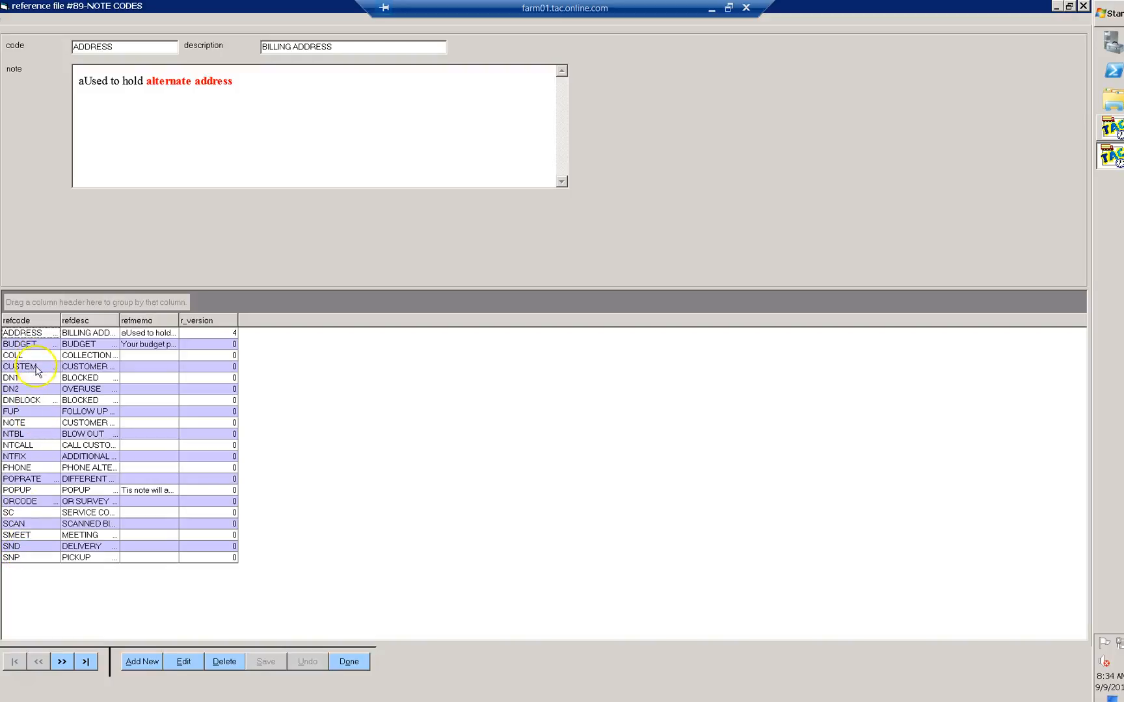
{"action": "left_click", "coordinate": [339, 662]}
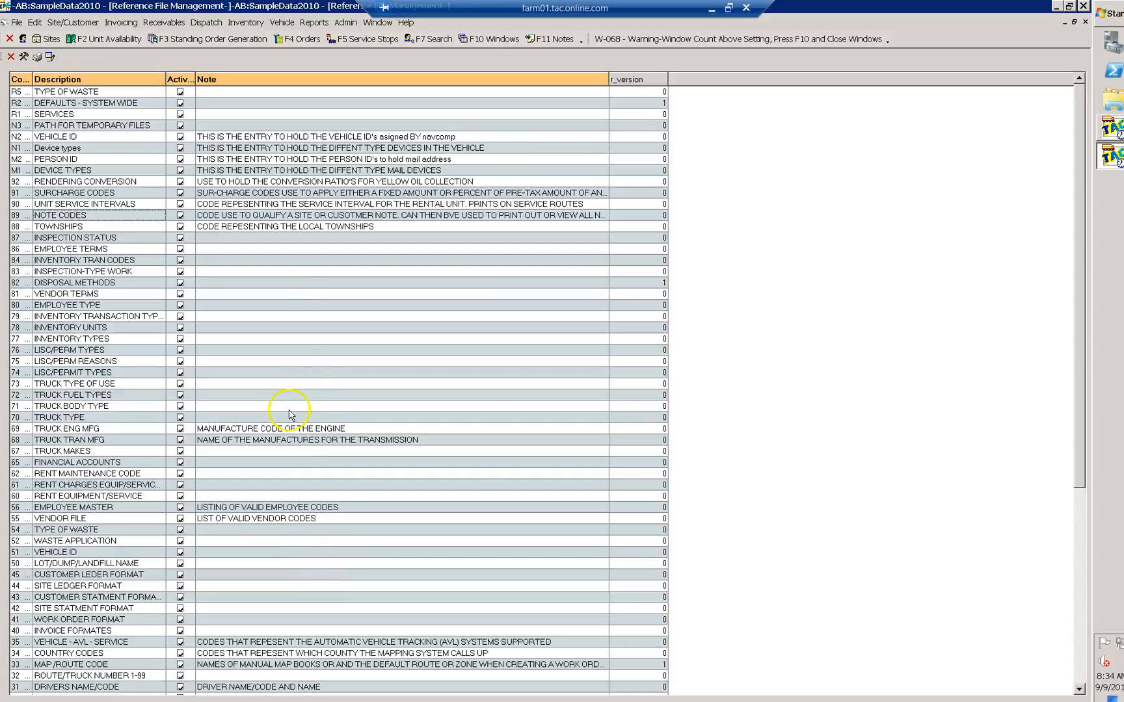
{"action": "left_click", "coordinate": [10, 58]}
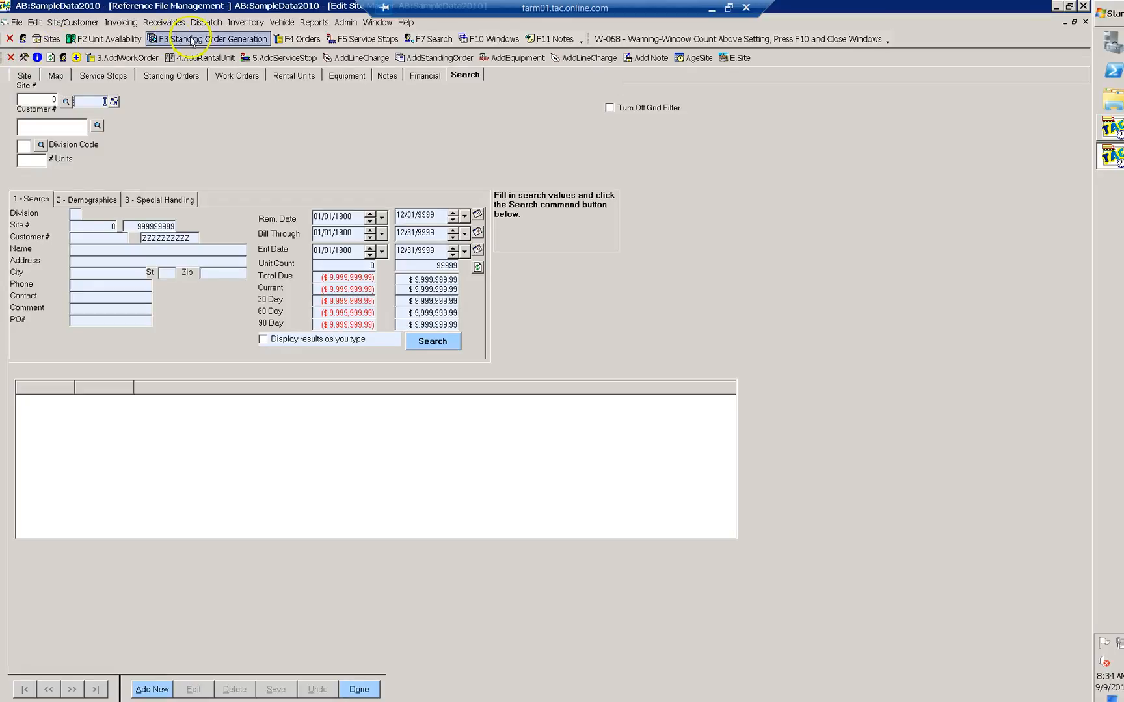
Save the individual user settings with 10-day reminder intervals for both site notes and customer notes
{"action": "left_click", "coordinate": [355, 24]}
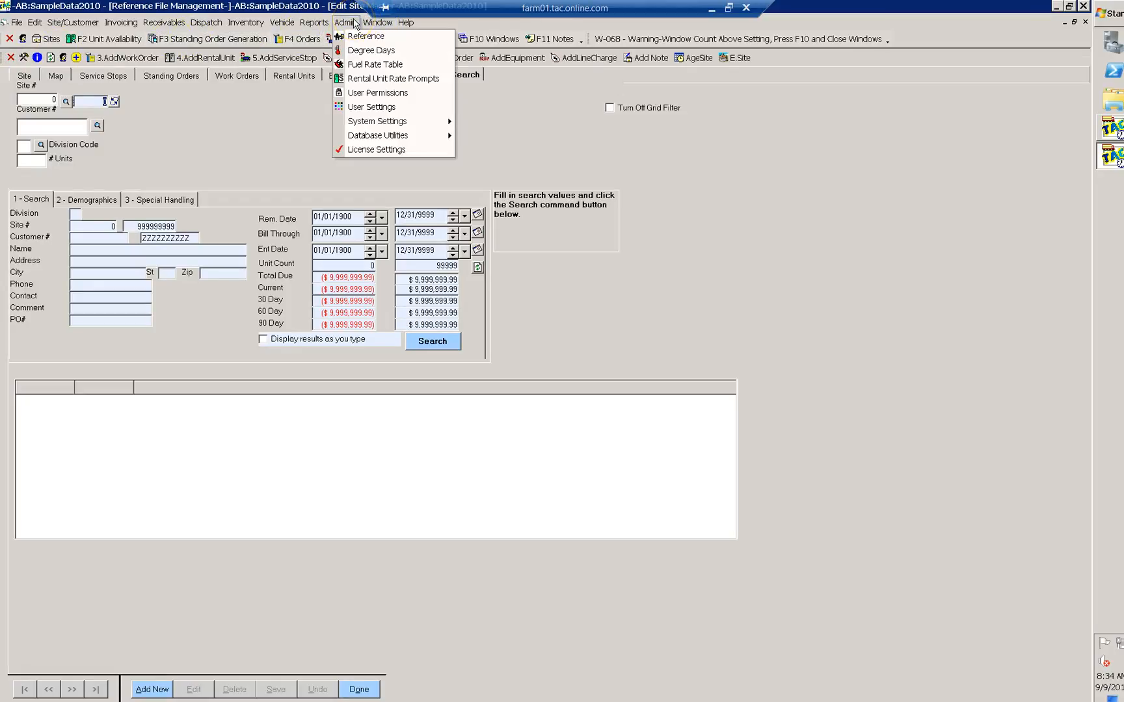
{"action": "left_click", "coordinate": [357, 108]}
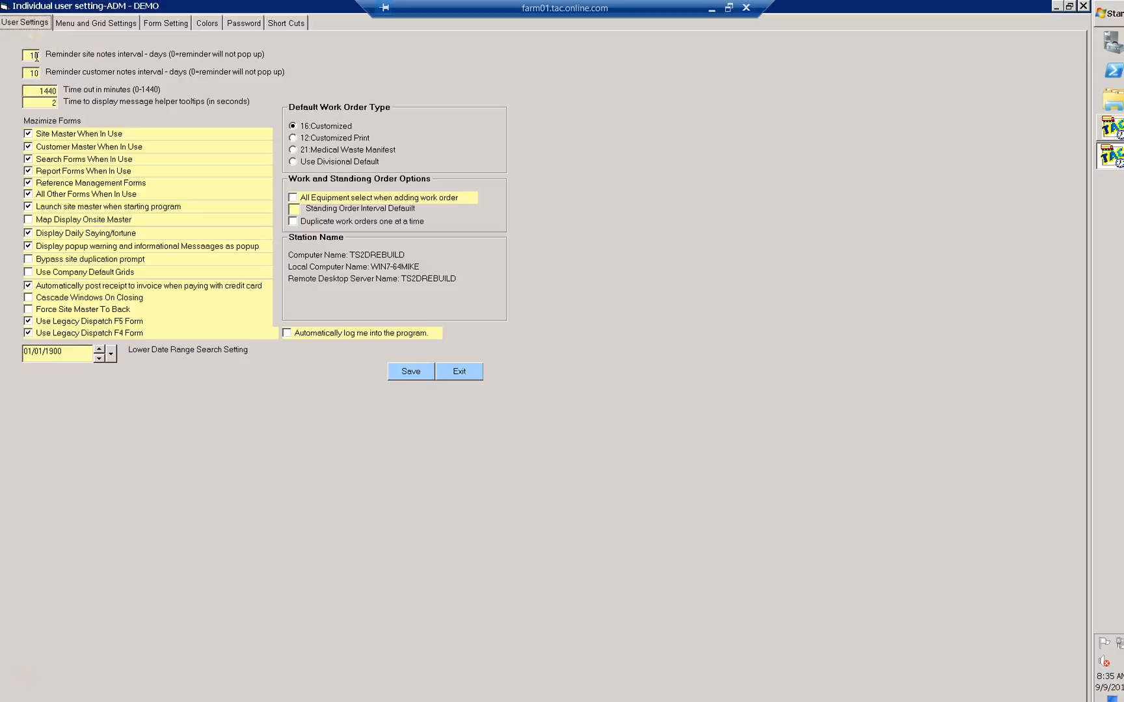
{"action": "left_click", "coordinate": [419, 376]}
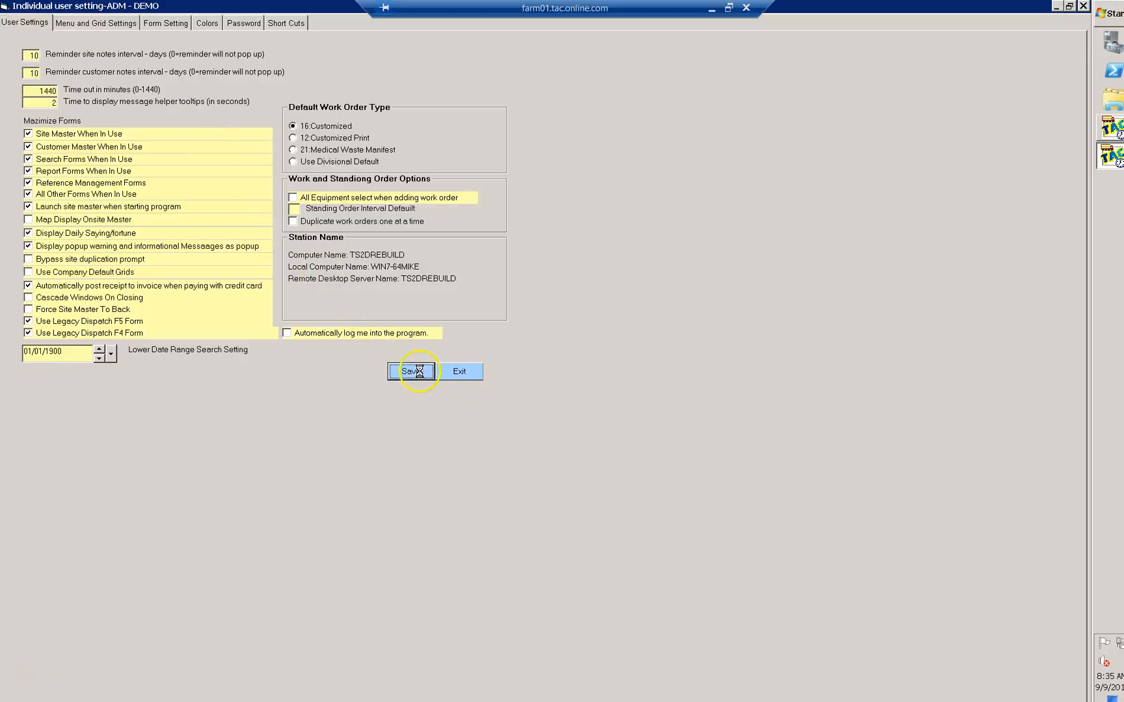
{"action": "left_click", "coordinate": [458, 374]}
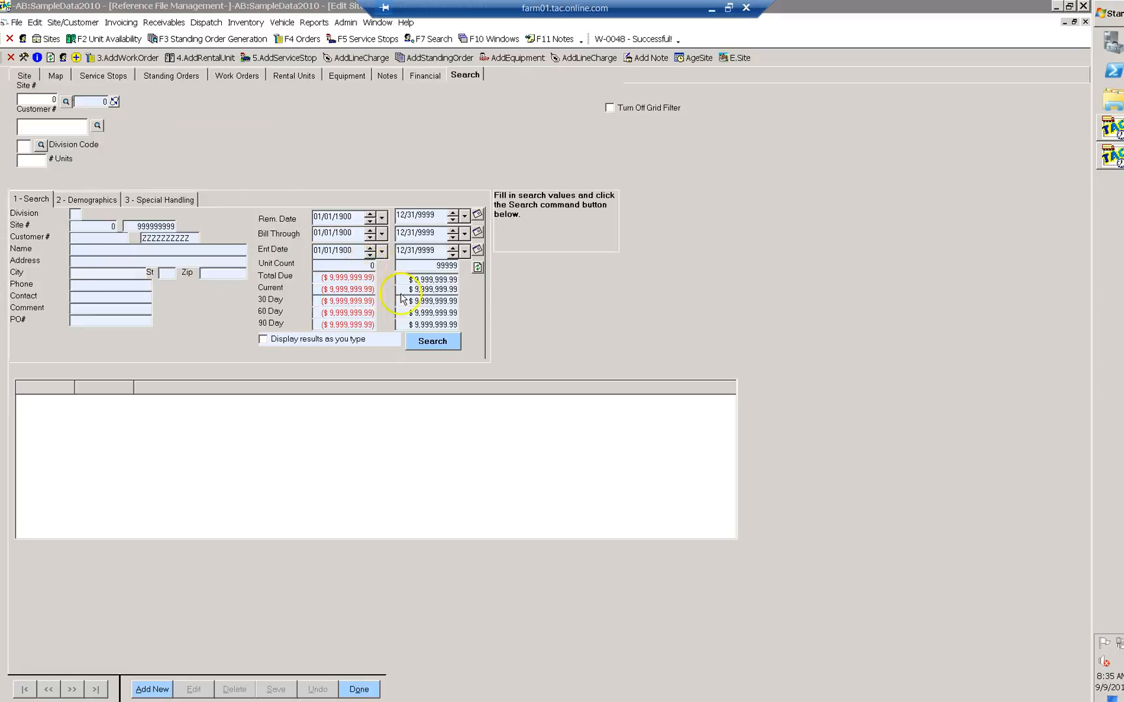
Load the record of site 16 in the site master
{"action": "left_click", "coordinate": [94, 102]}
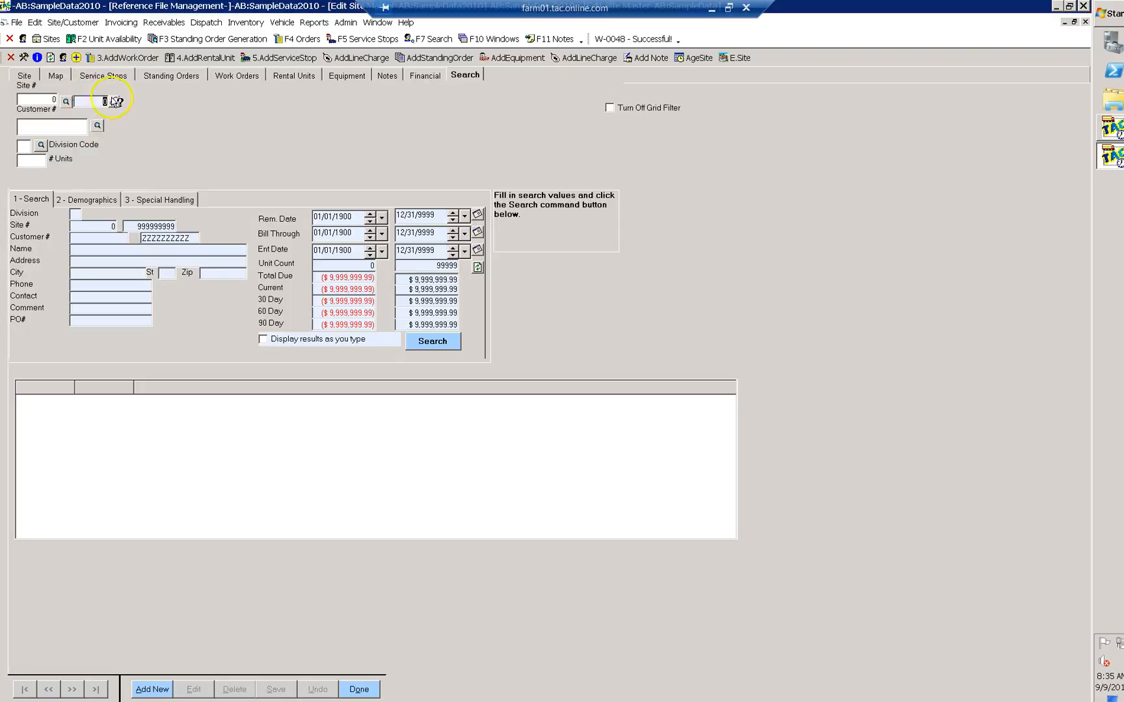
{"action": "type", "text": "16"}
{"action": "key", "text": "Return"}
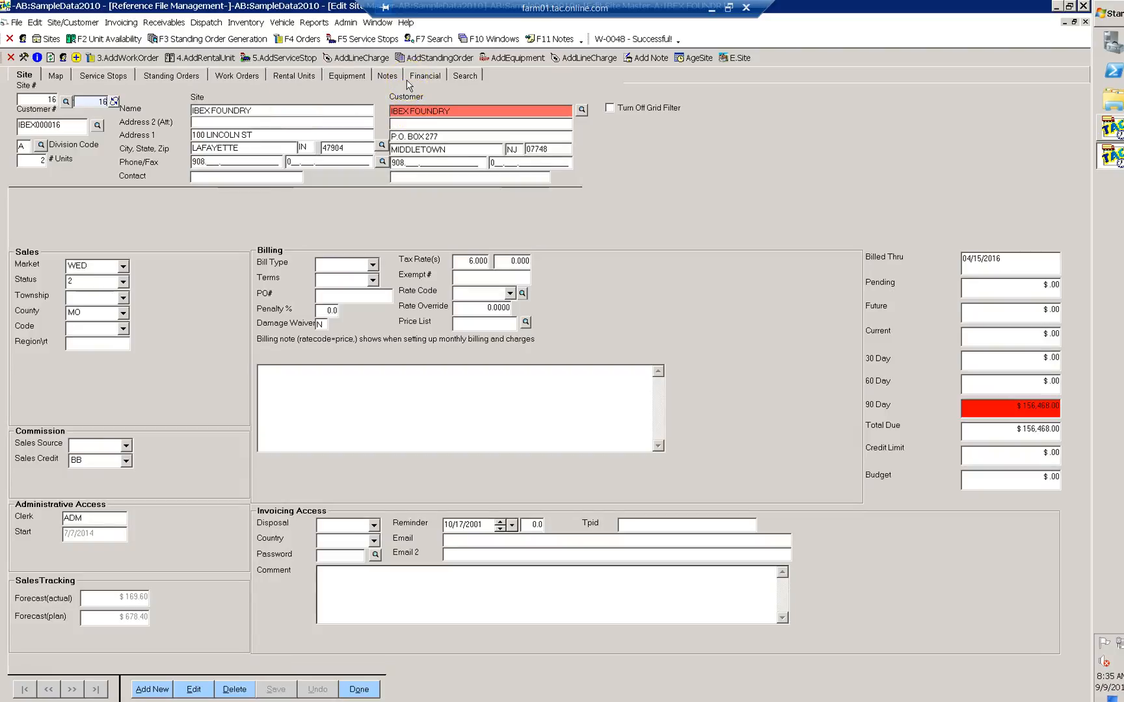
Add a note to site 16 dated 09/14/2016 with the code COLL
{"action": "left_click", "coordinate": [646, 59]}
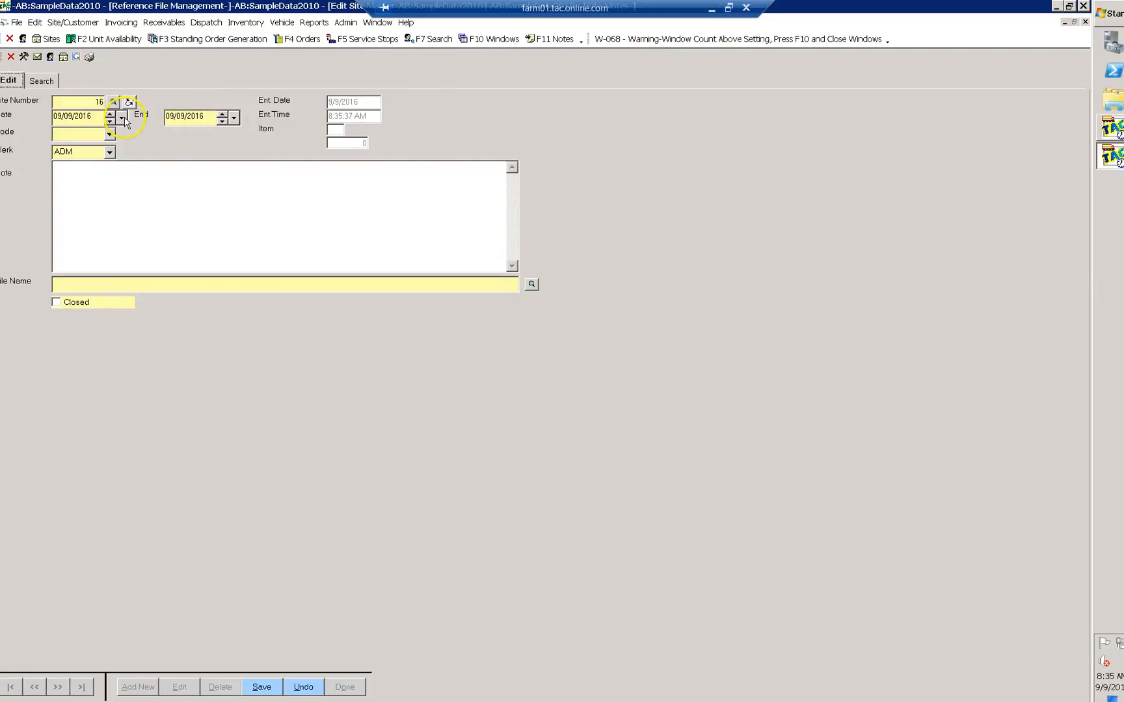
{"action": "left_click", "coordinate": [122, 119]}
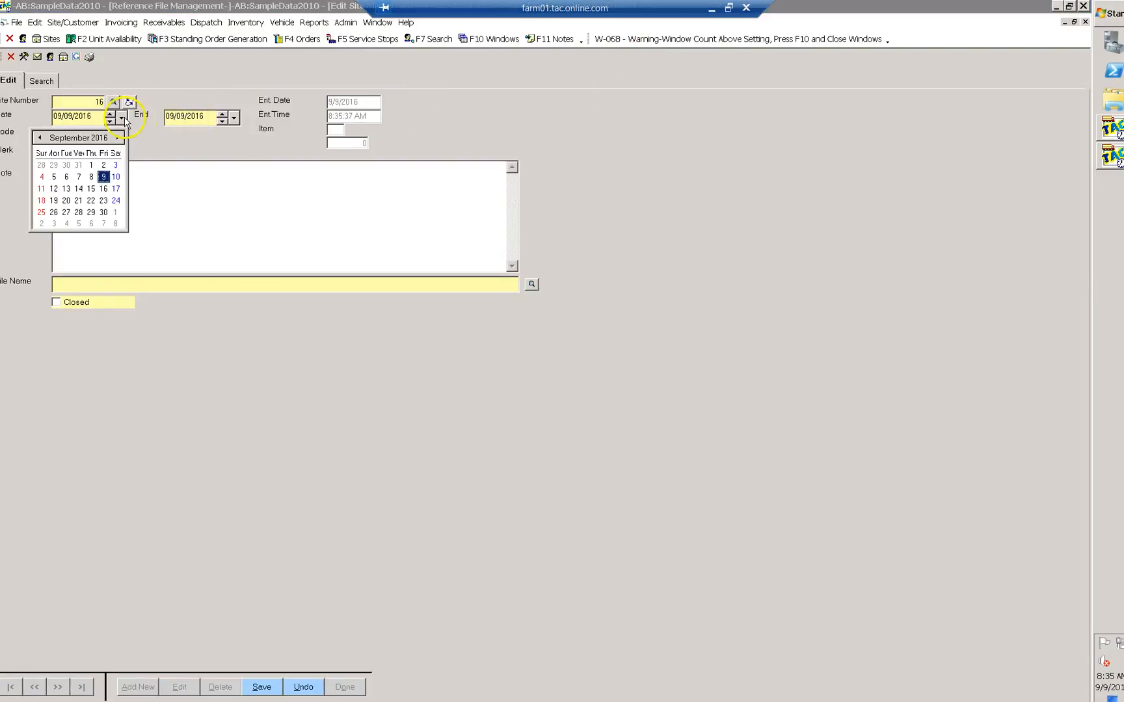
{"action": "left_click", "coordinate": [78, 188]}
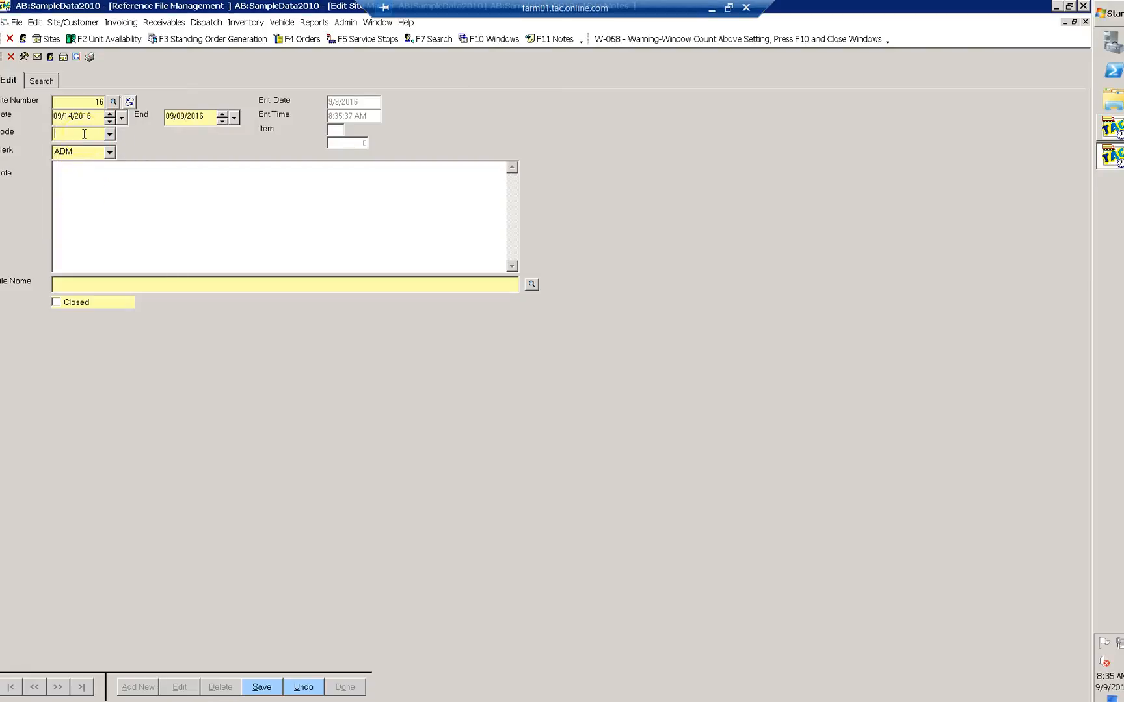
{"action": "type", "text": "COLL"}
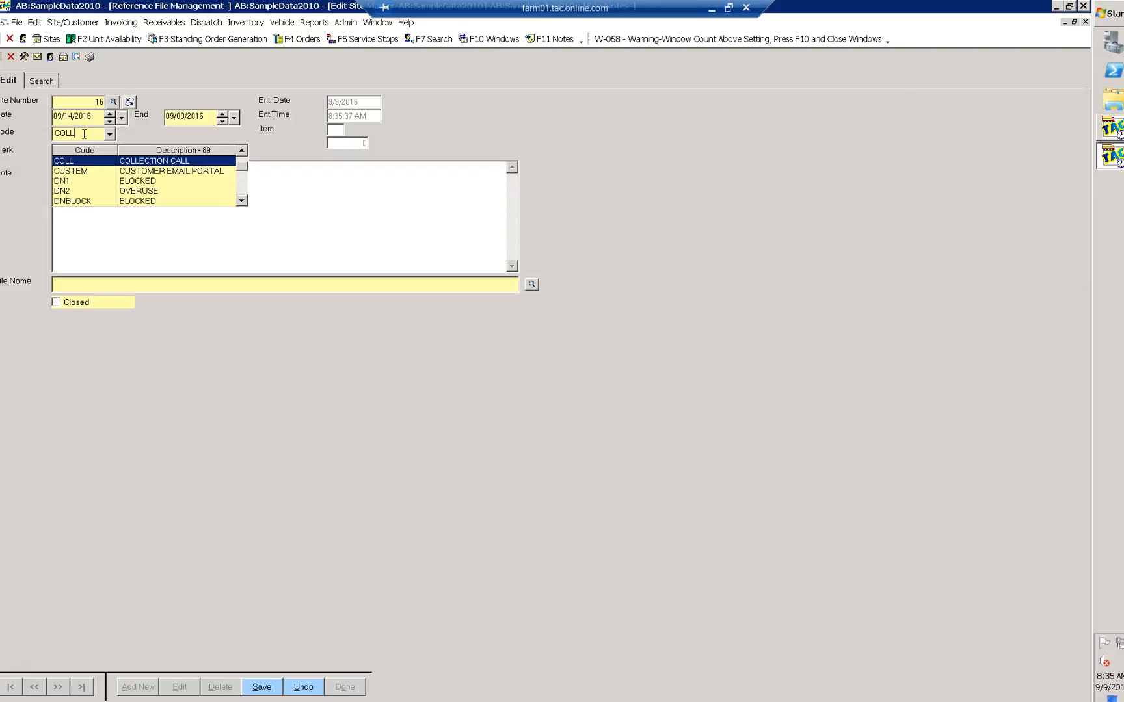
{"action": "key", "text": "Return"}
Enter the note text "CHECK IS IN THE MAIL CALL IF HAVE NOT RECEIVED BY THIS DATE" and save the note
{"action": "left_click", "coordinate": [112, 169]}
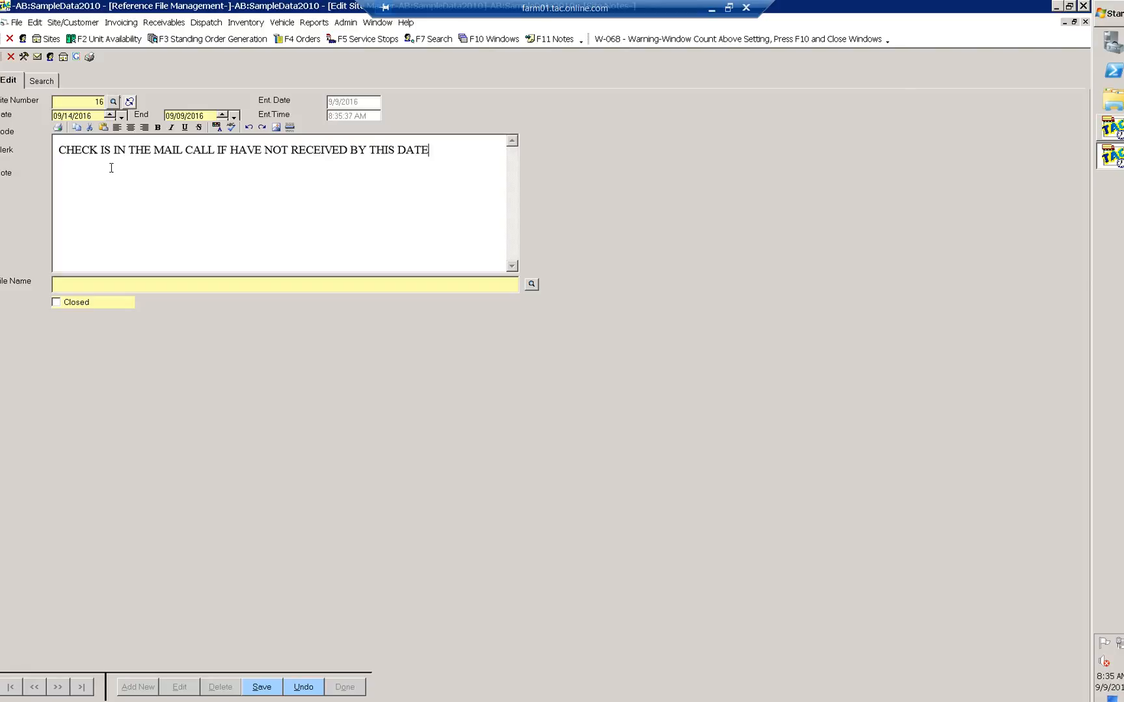
{"action": "left_click", "coordinate": [260, 687]}
{"action": "left_click", "coordinate": [345, 687]}
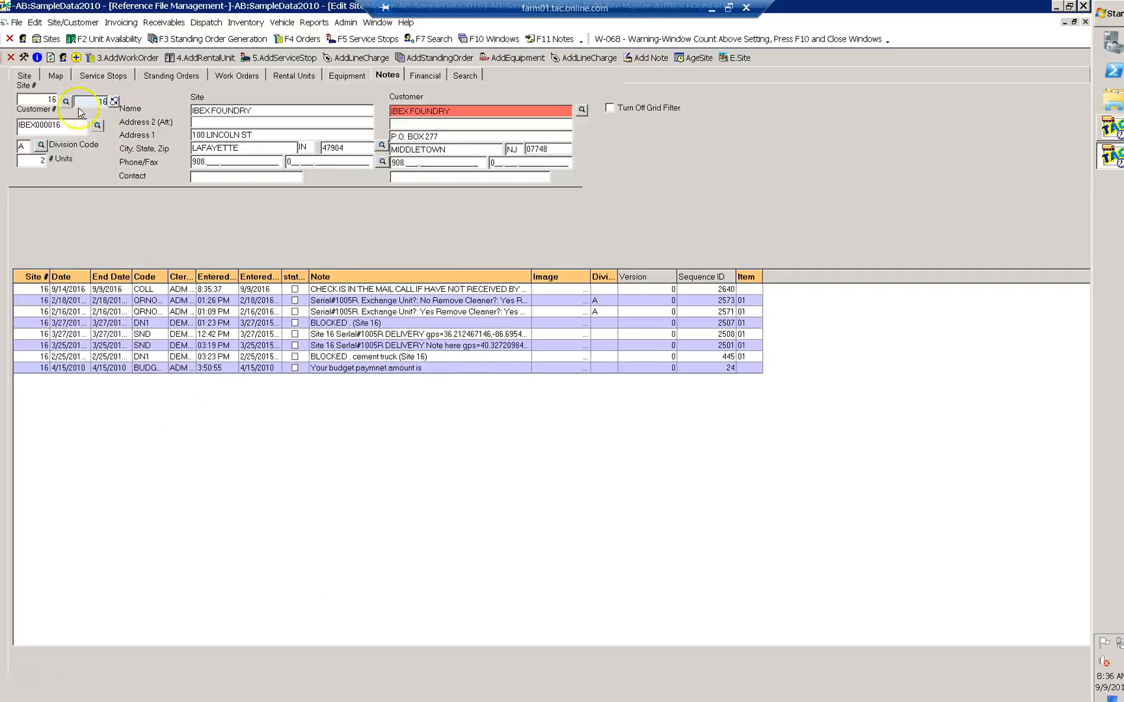
Restart TAC with the SampleData2010 company database on Database Server East and log back in
{"action": "left_click", "coordinate": [10, 41]}
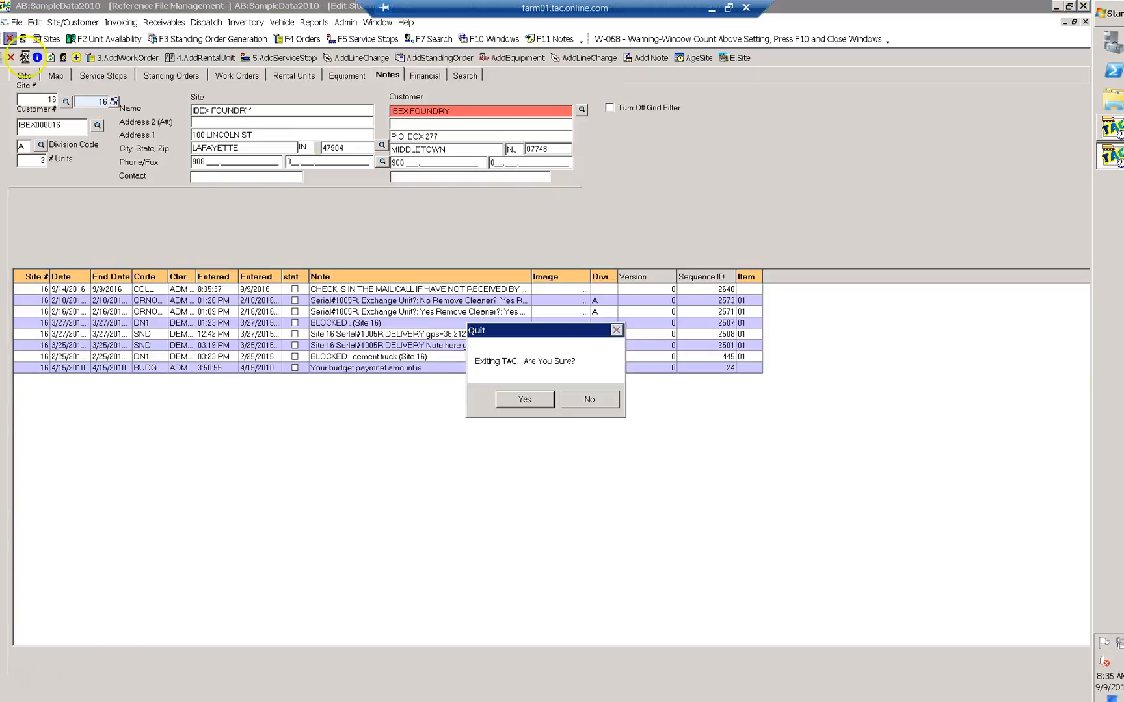
{"action": "left_click", "coordinate": [514, 403]}
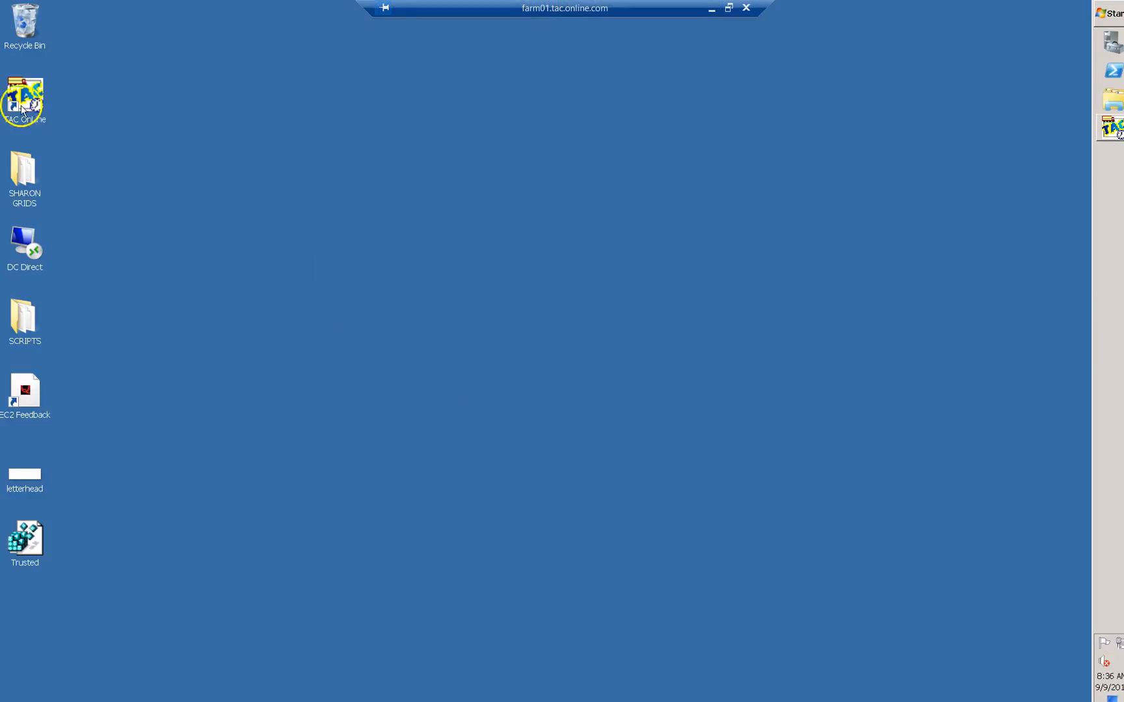
{"action": "double_click", "coordinate": [22, 111]}
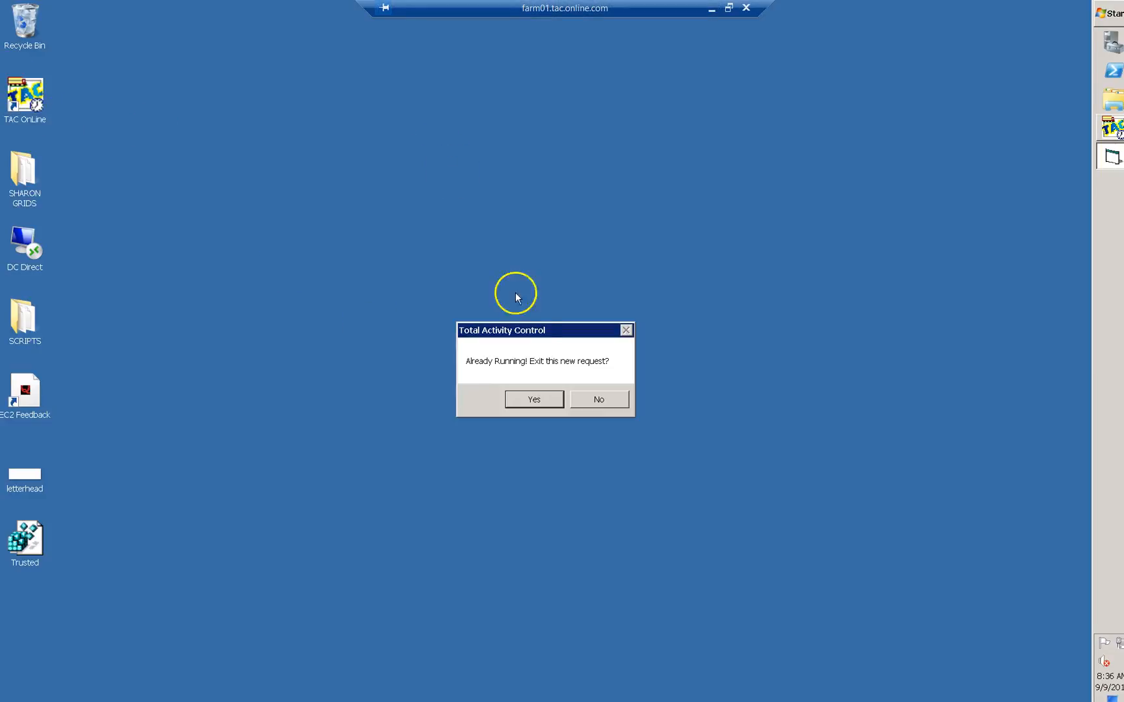
{"action": "left_click", "coordinate": [598, 402]}
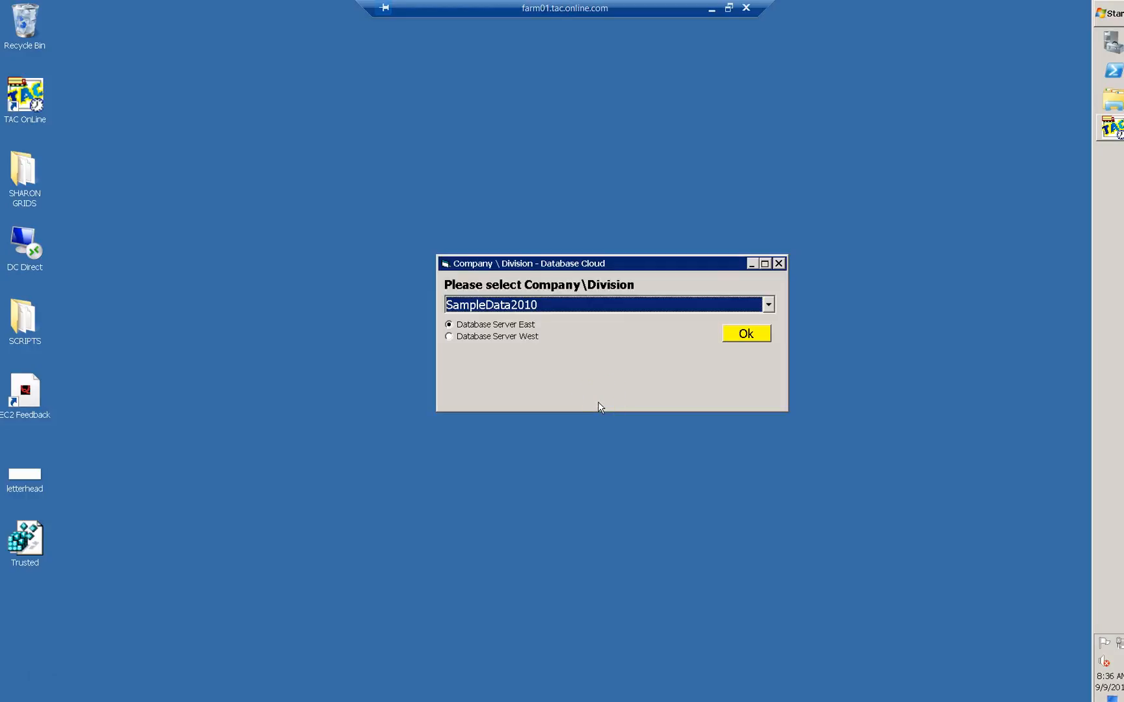
{"action": "left_click", "coordinate": [749, 329]}
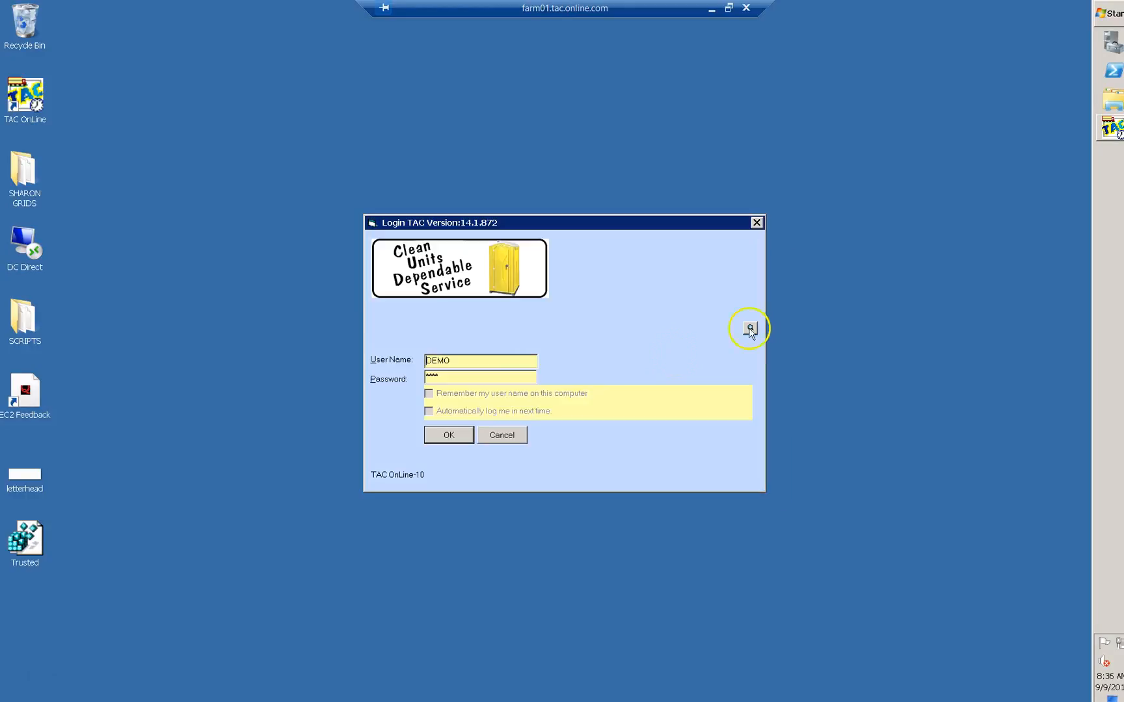
{"action": "left_click", "coordinate": [452, 435]}
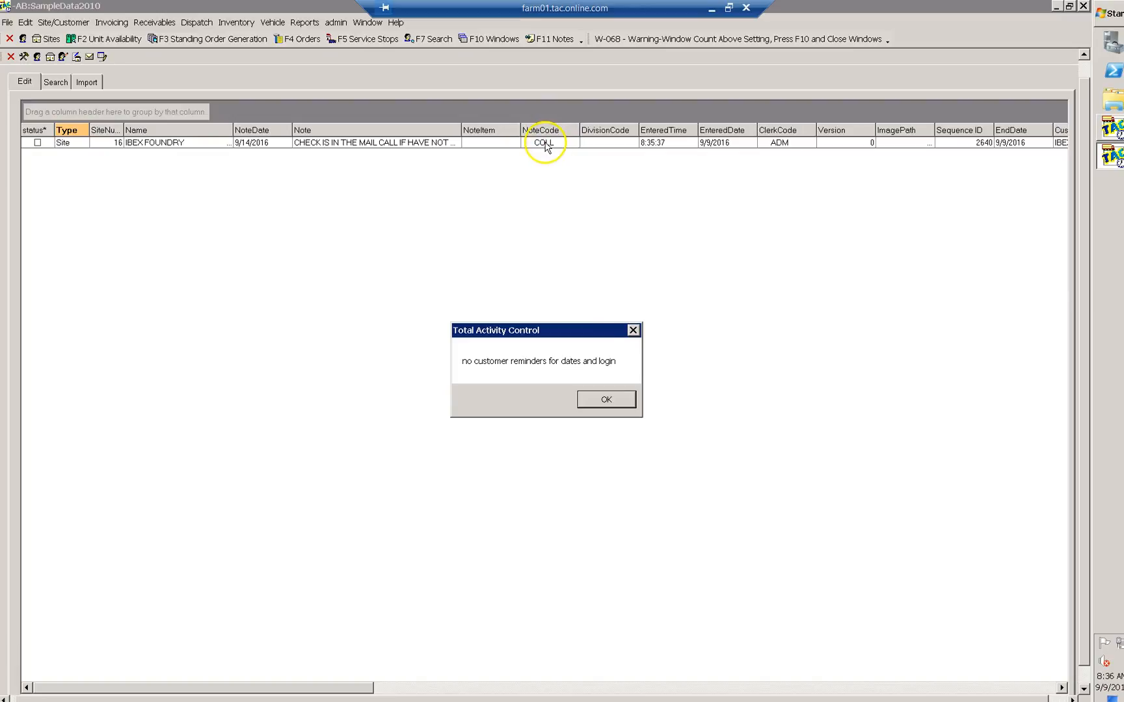
{"action": "left_click", "coordinate": [606, 401]}
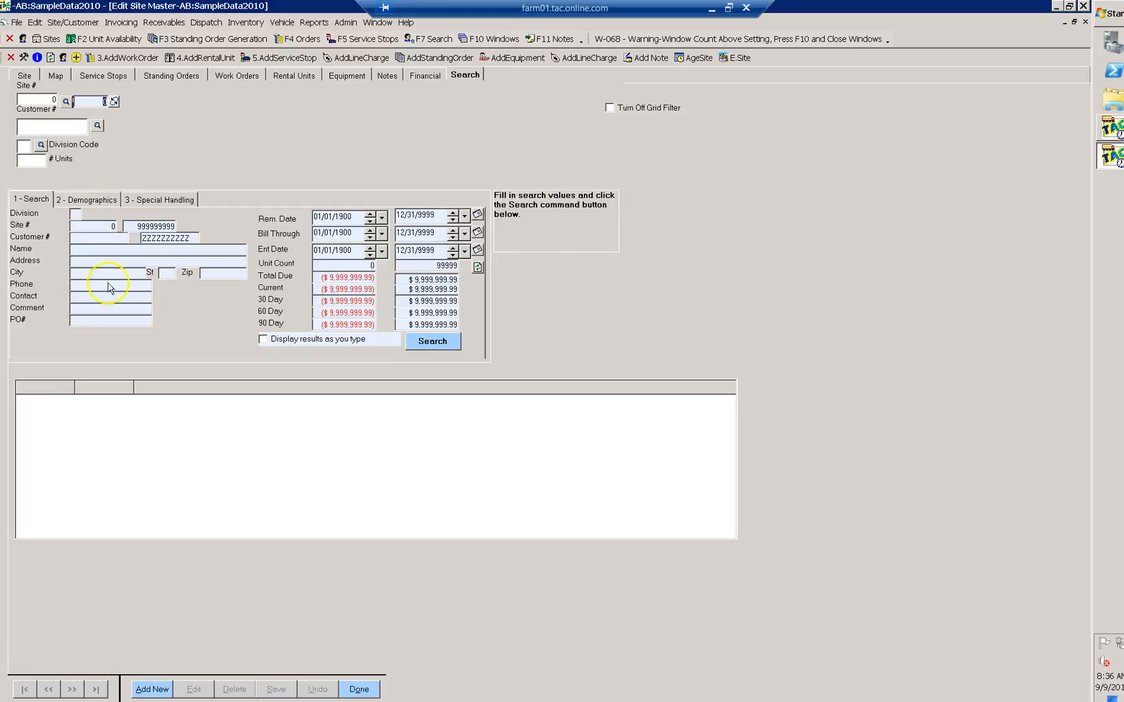
Switch to the Notes Management window from the list of open windows, widening the list's name column
{"action": "left_click", "coordinate": [482, 39]}
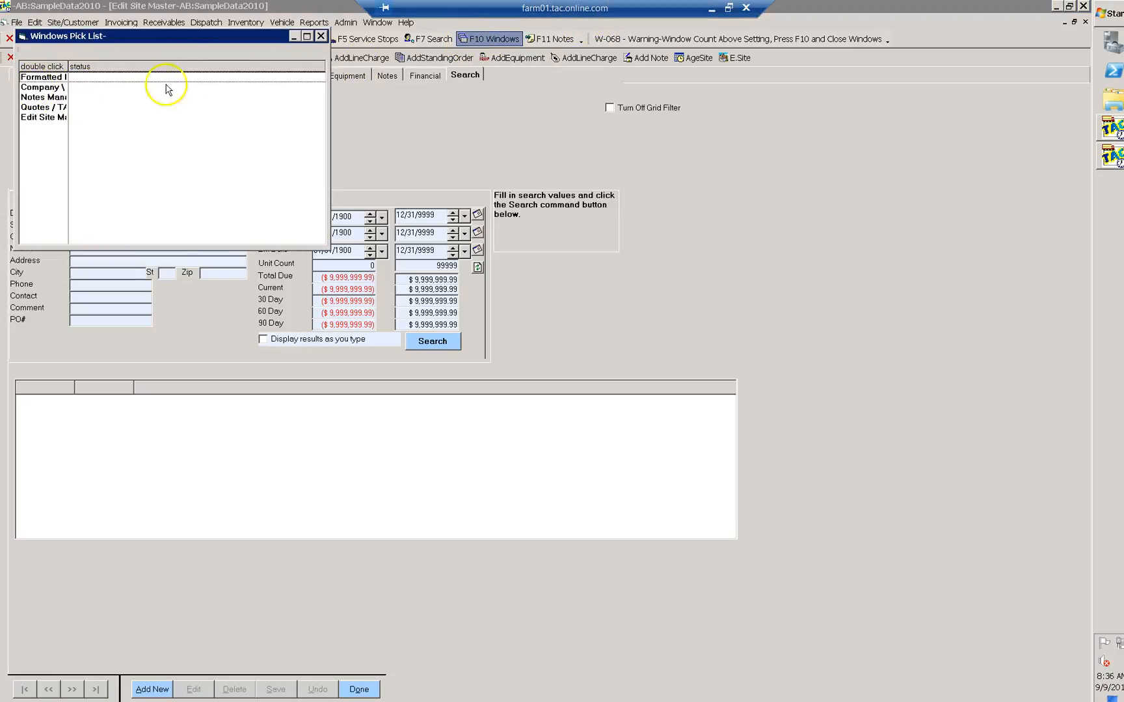
{"action": "left_click_drag", "start_coordinate": [68, 65], "coordinate": [174, 66]}
{"action": "double_click", "coordinate": [93, 98]}
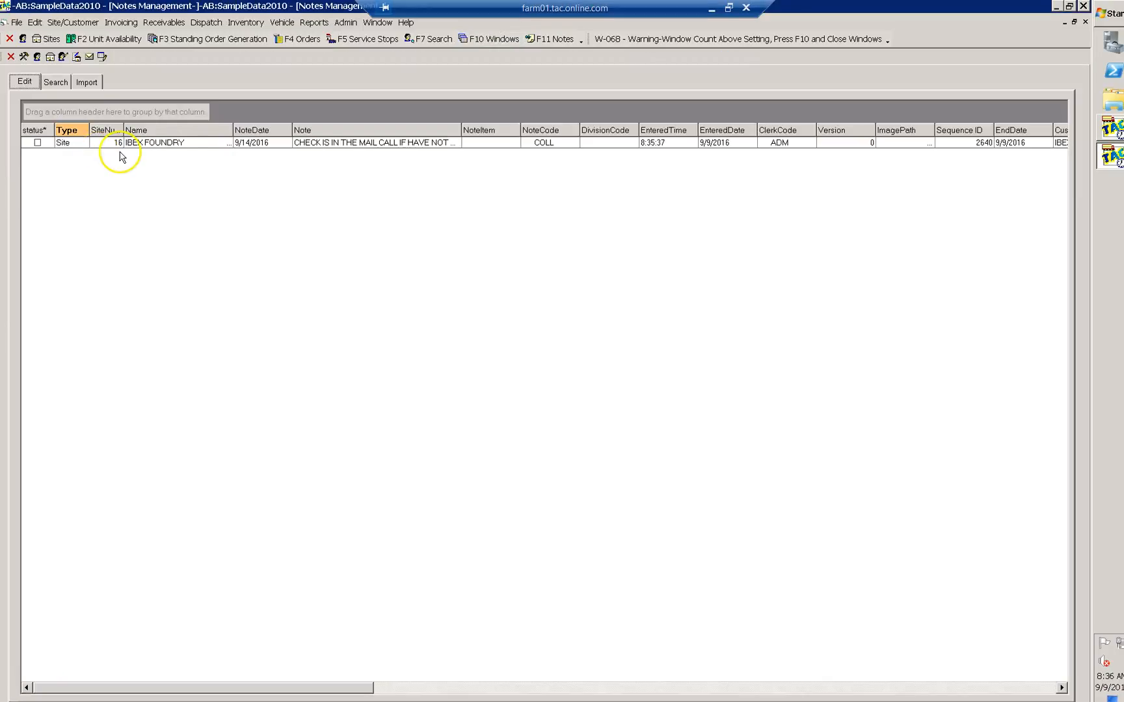
Open the notes search criteria and set the note code range from COL to COLL
{"action": "left_click", "coordinate": [551, 40]}
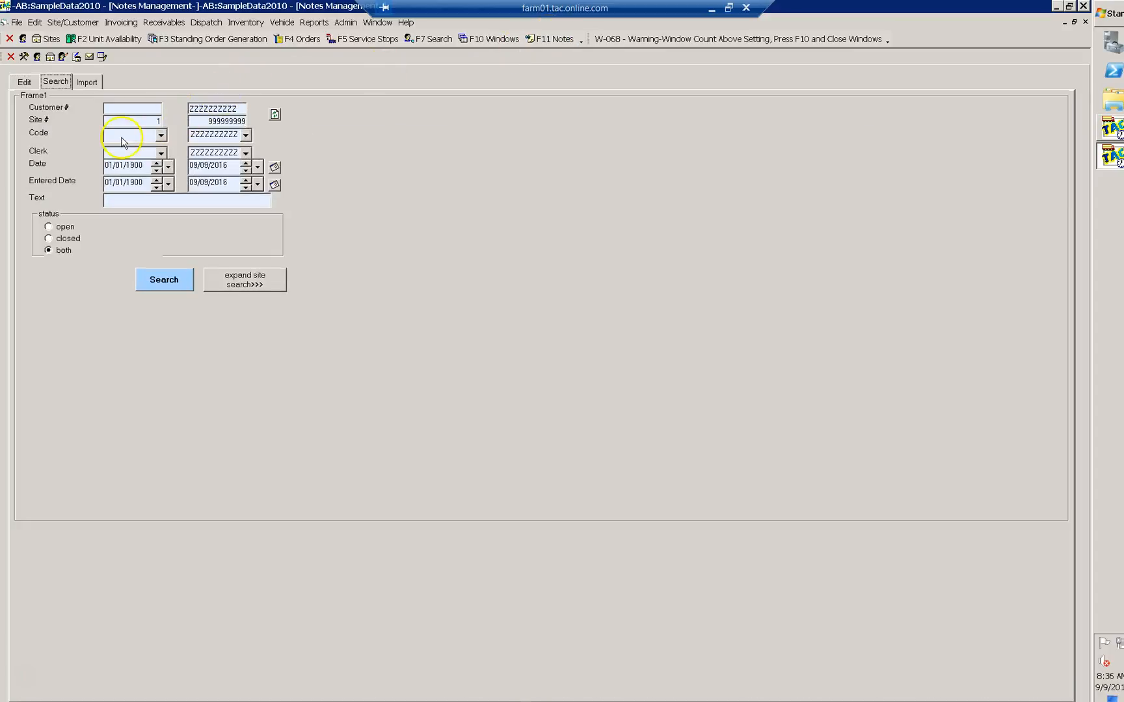
{"action": "left_click", "coordinate": [124, 135]}
{"action": "type", "text": "CO"}
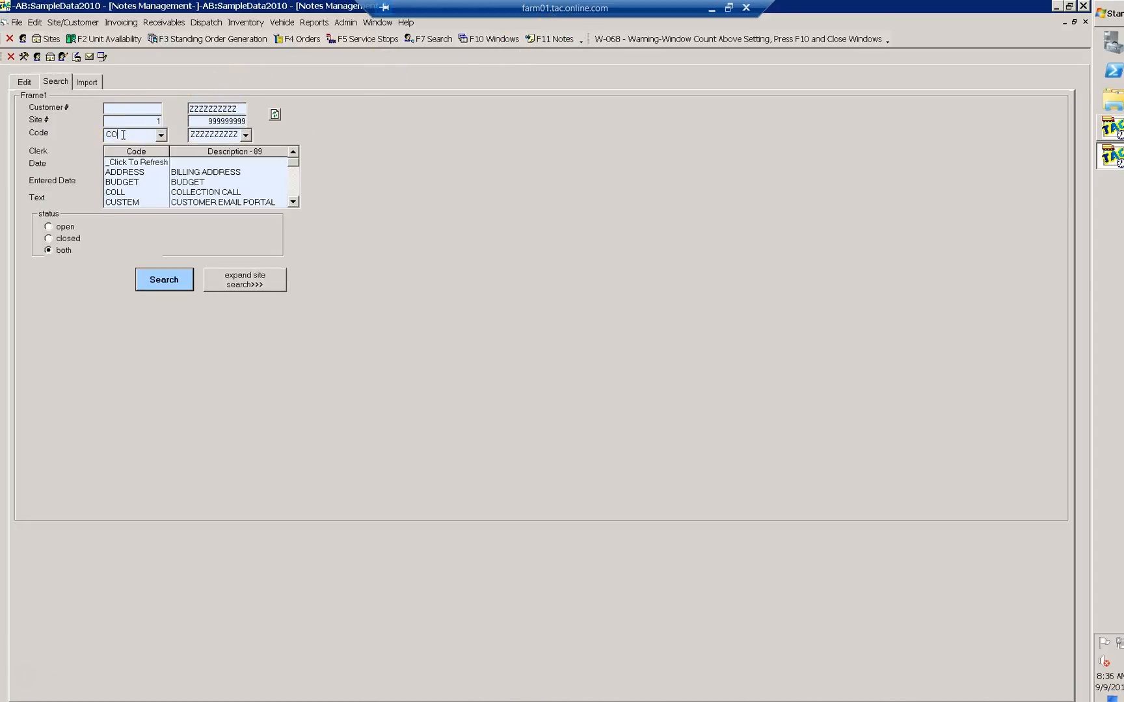
{"action": "type", "text": "L"}
{"action": "key", "text": "Tab"}
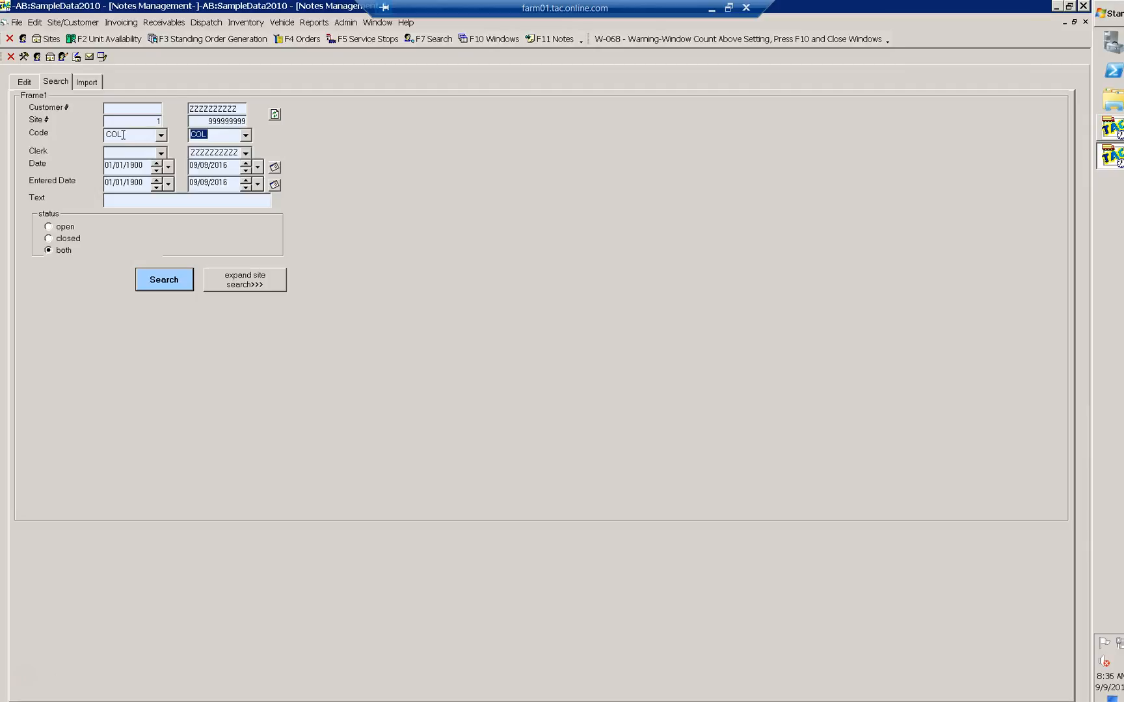
{"action": "type", "text": "C"}
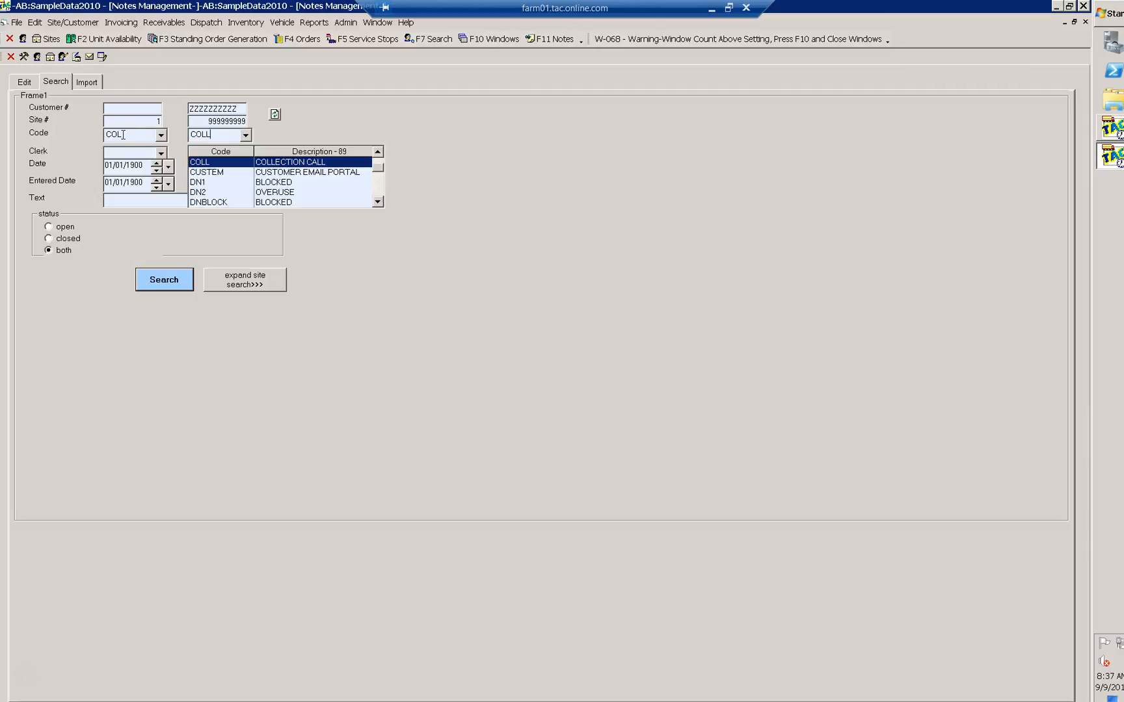
{"action": "key", "text": "Tab"}
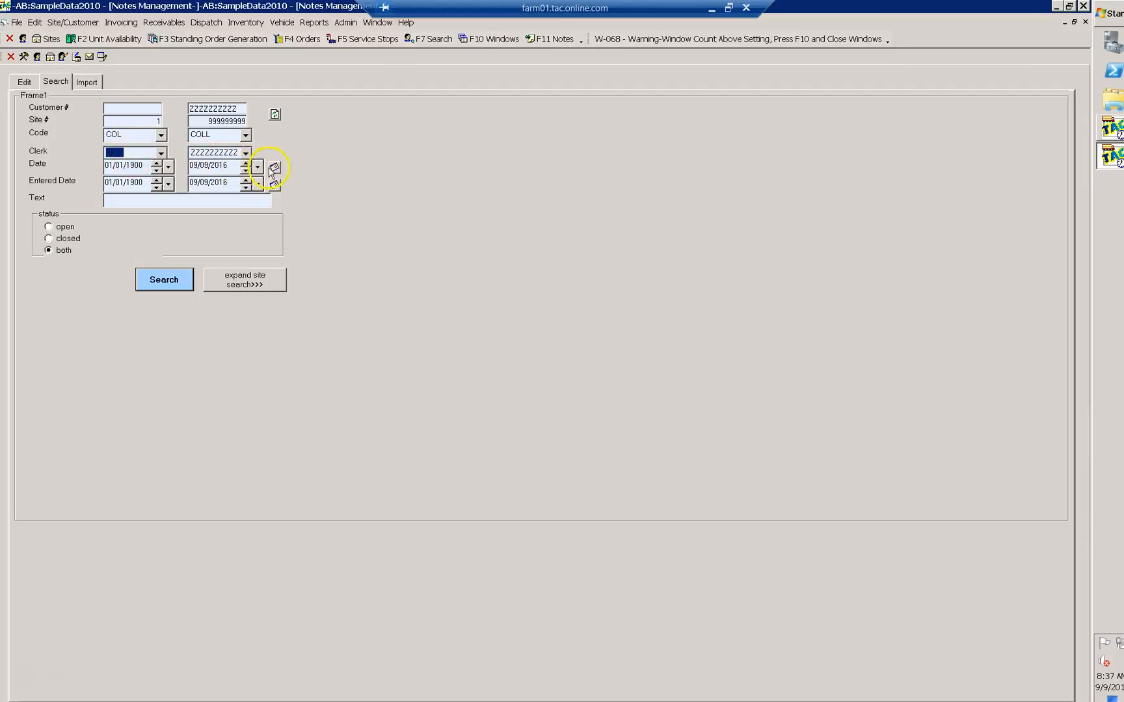
Limit the note date range to This Year and run the notes search
{"action": "left_click", "coordinate": [269, 168]}
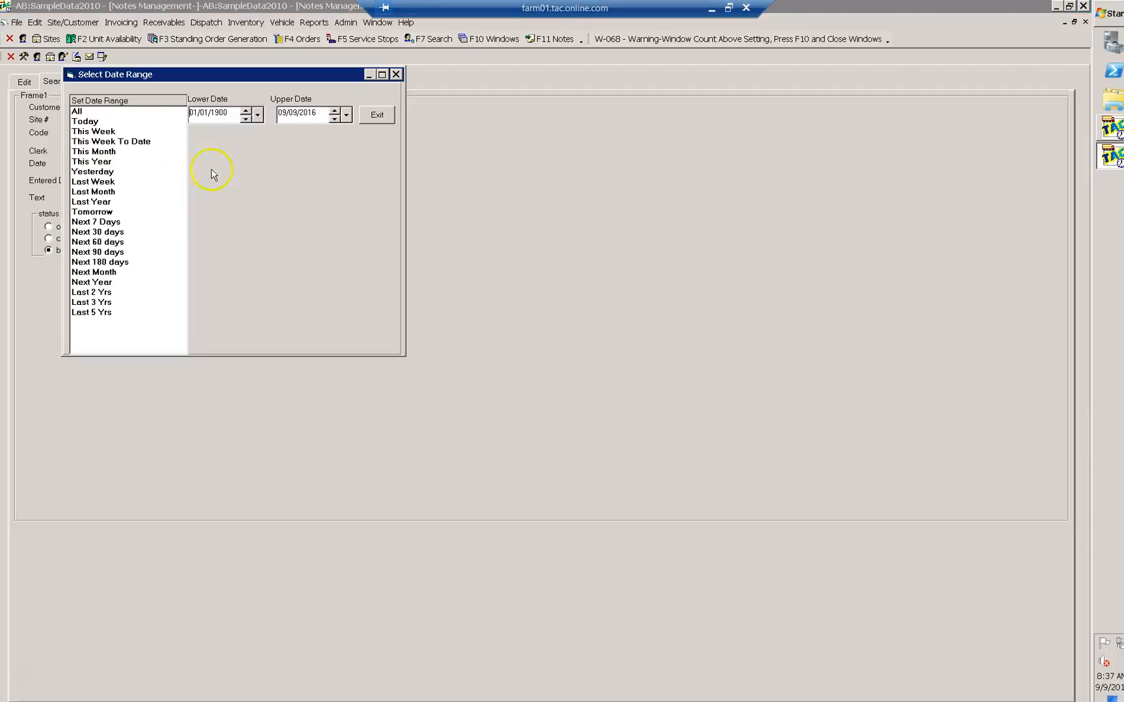
{"action": "double_click", "coordinate": [95, 162]}
{"action": "left_click", "coordinate": [160, 280]}
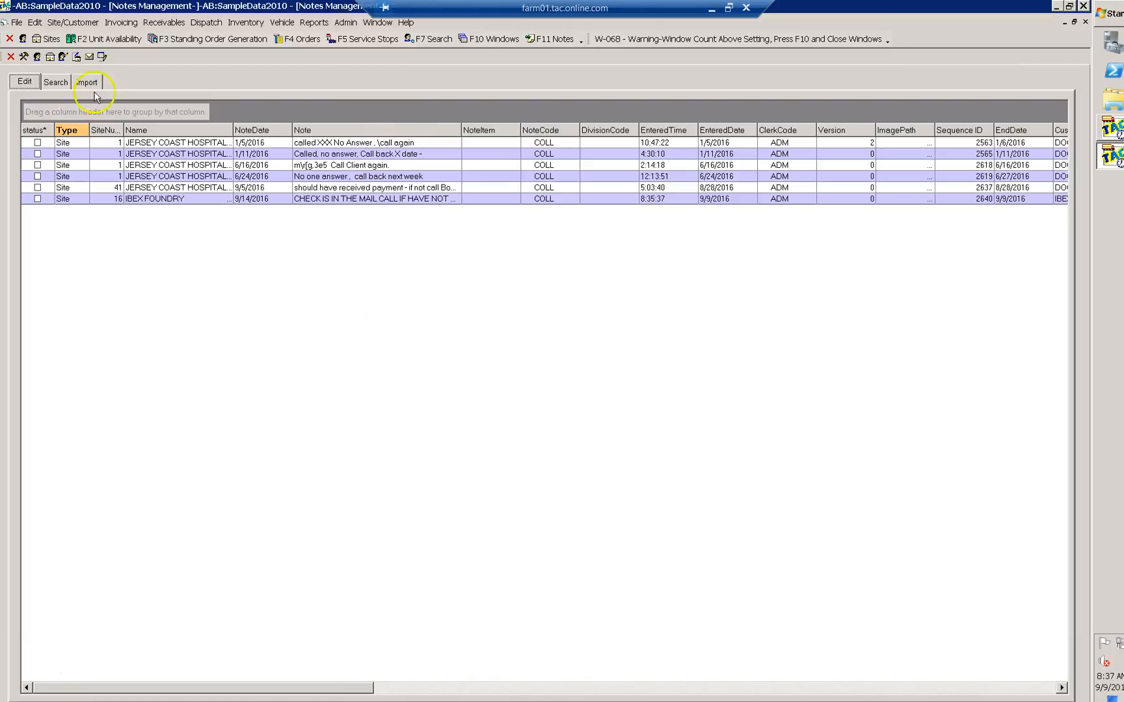
View the details of site 1's note dated 1/5/2016, and mark that note as closed in the results grid
{"action": "right_click", "coordinate": [207, 147]}
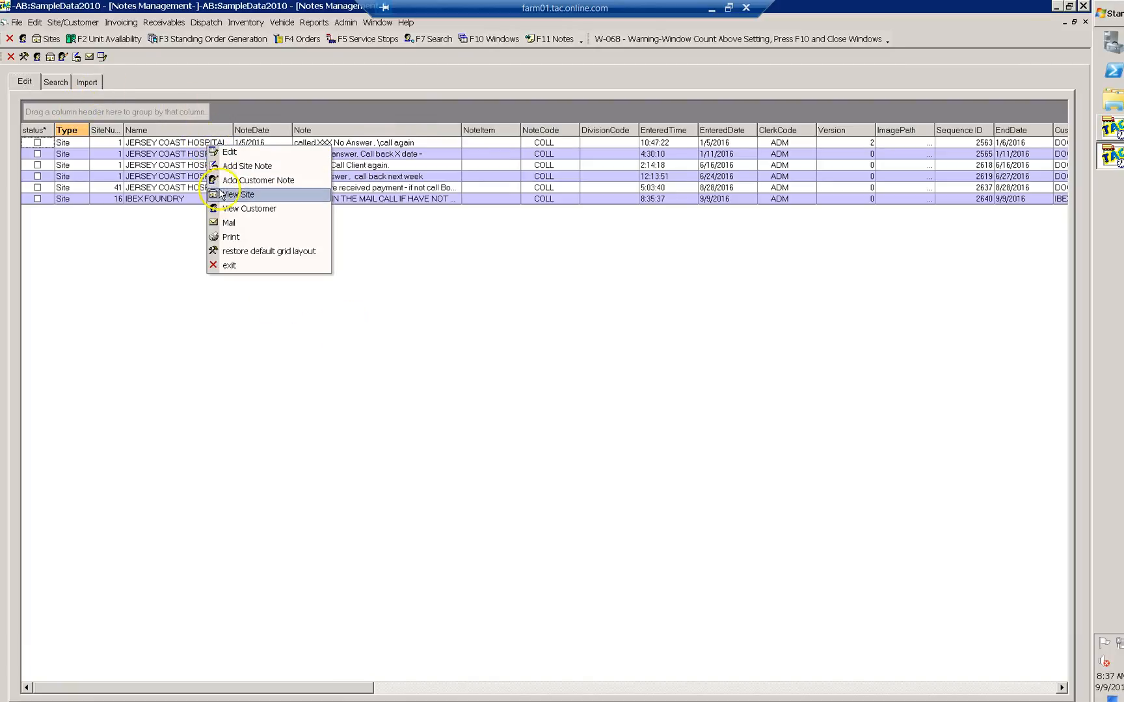
{"action": "left_click", "coordinate": [221, 152]}
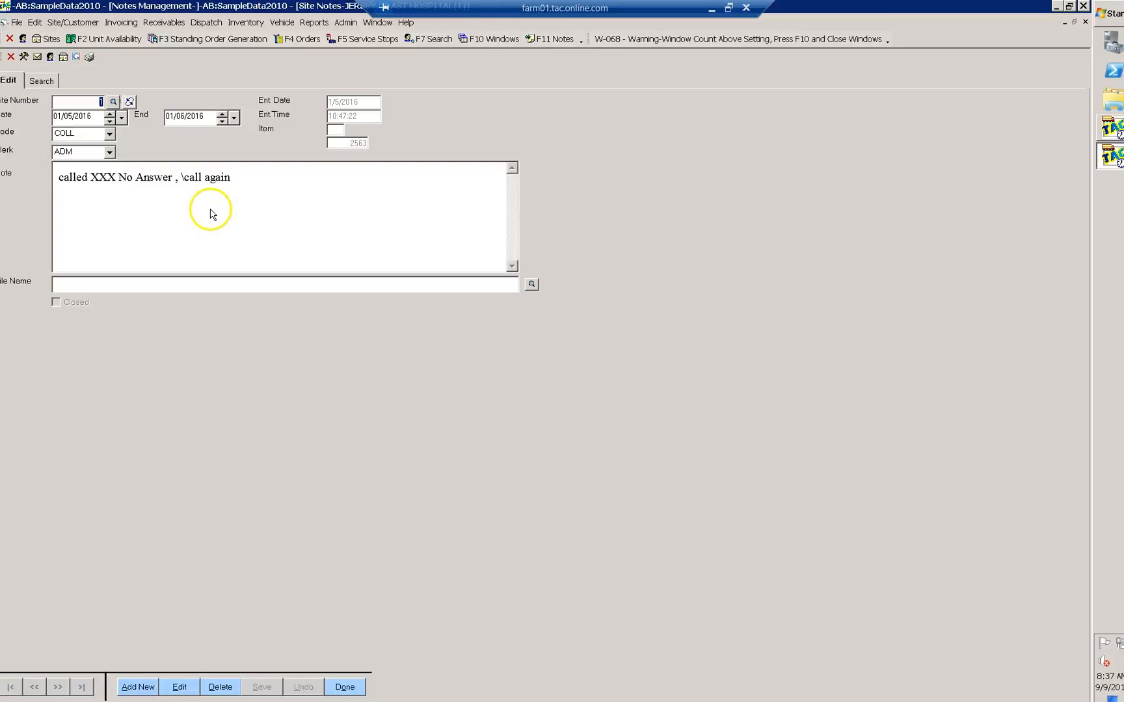
{"action": "left_click", "coordinate": [10, 57]}
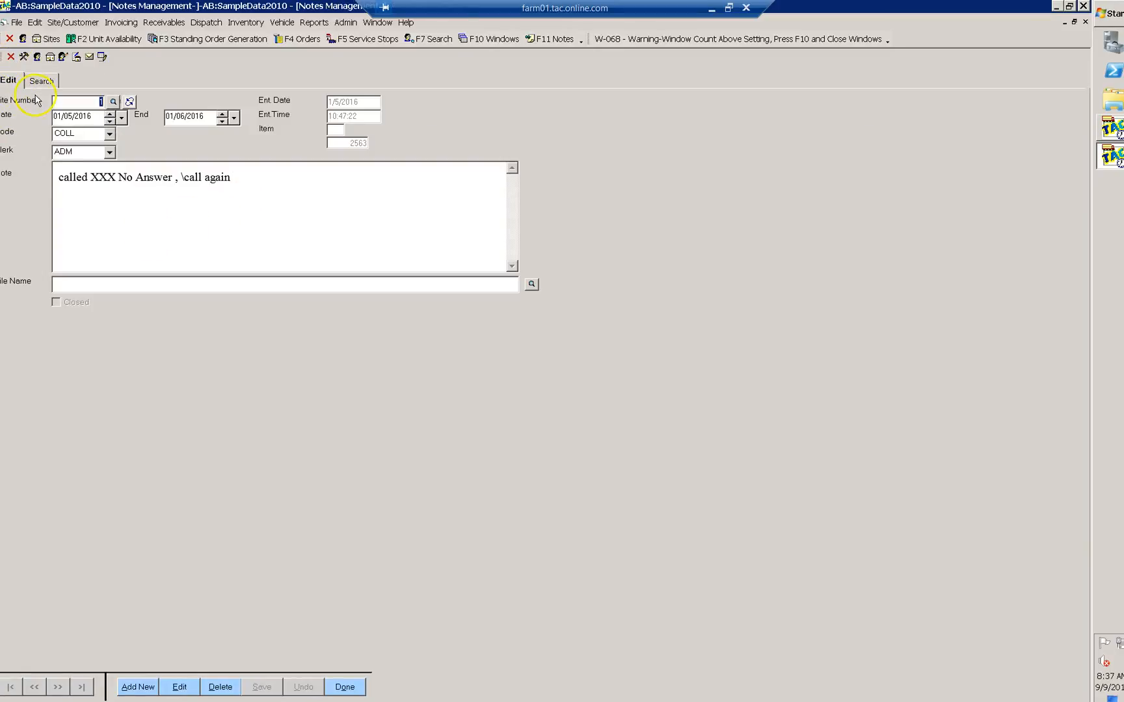
{"action": "left_click", "coordinate": [37, 143]}
{"action": "left_click", "coordinate": [180, 166]}
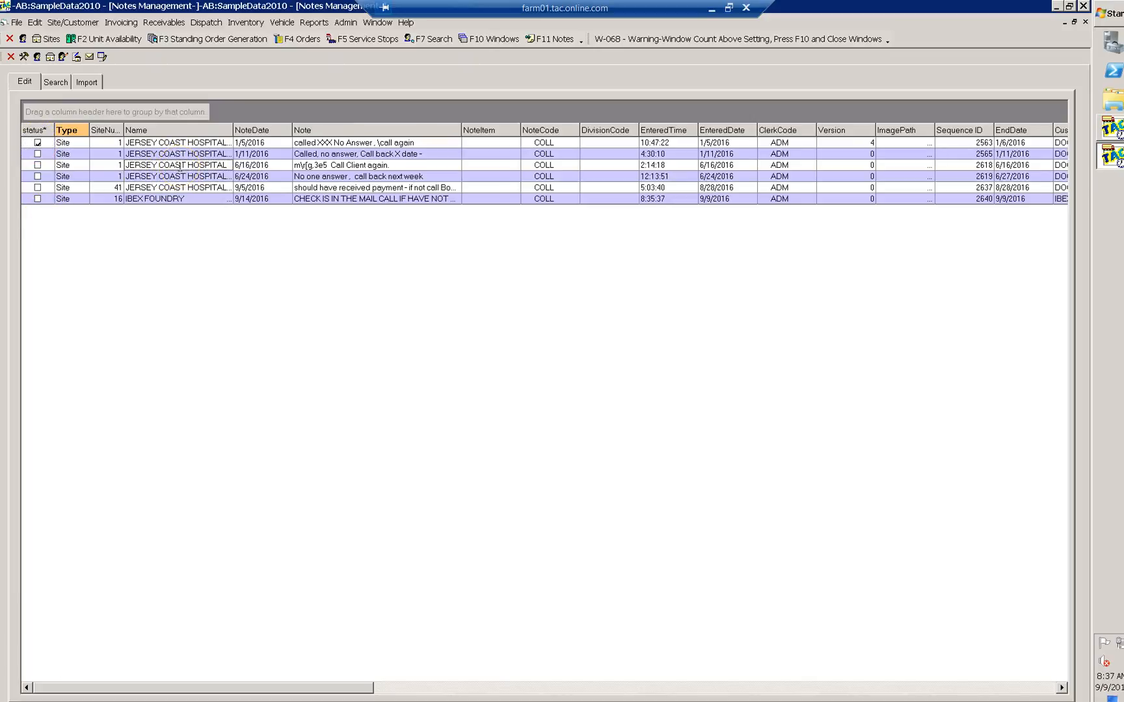
Reopen site 1's note dated 1/5/2016, look through the available clerk codes, and close the note without changes
{"action": "right_click", "coordinate": [277, 147]}
{"action": "left_click", "coordinate": [298, 151]}
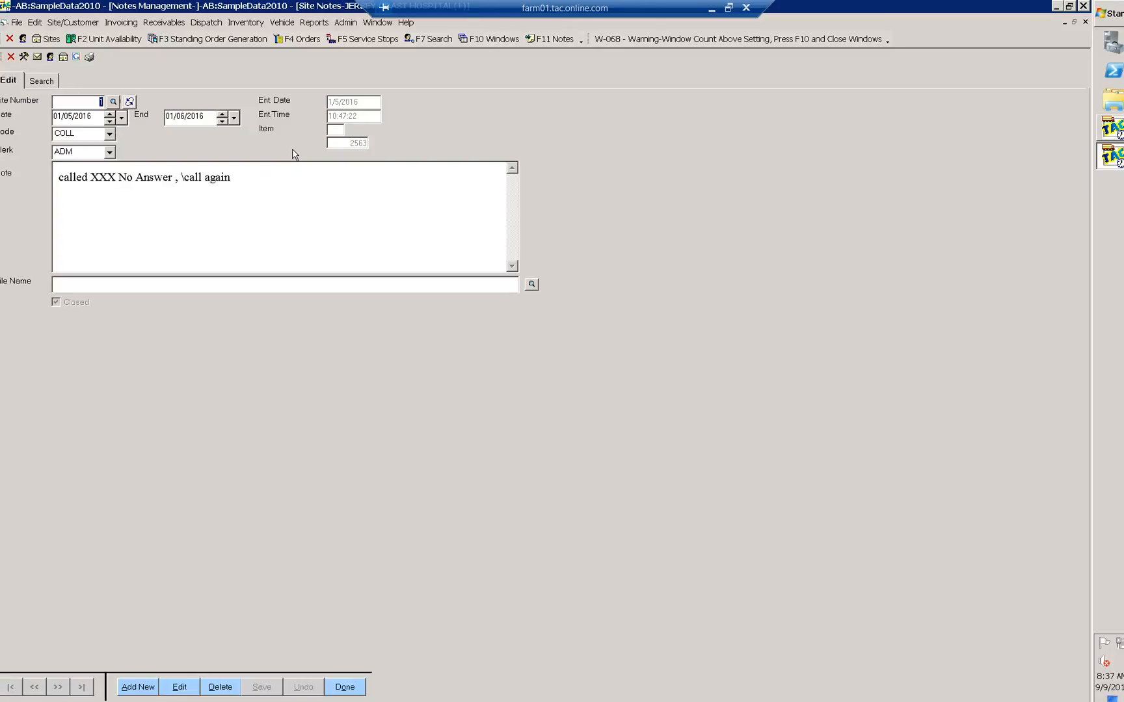
{"action": "left_click", "coordinate": [112, 157]}
{"action": "left_click", "coordinate": [74, 155]}
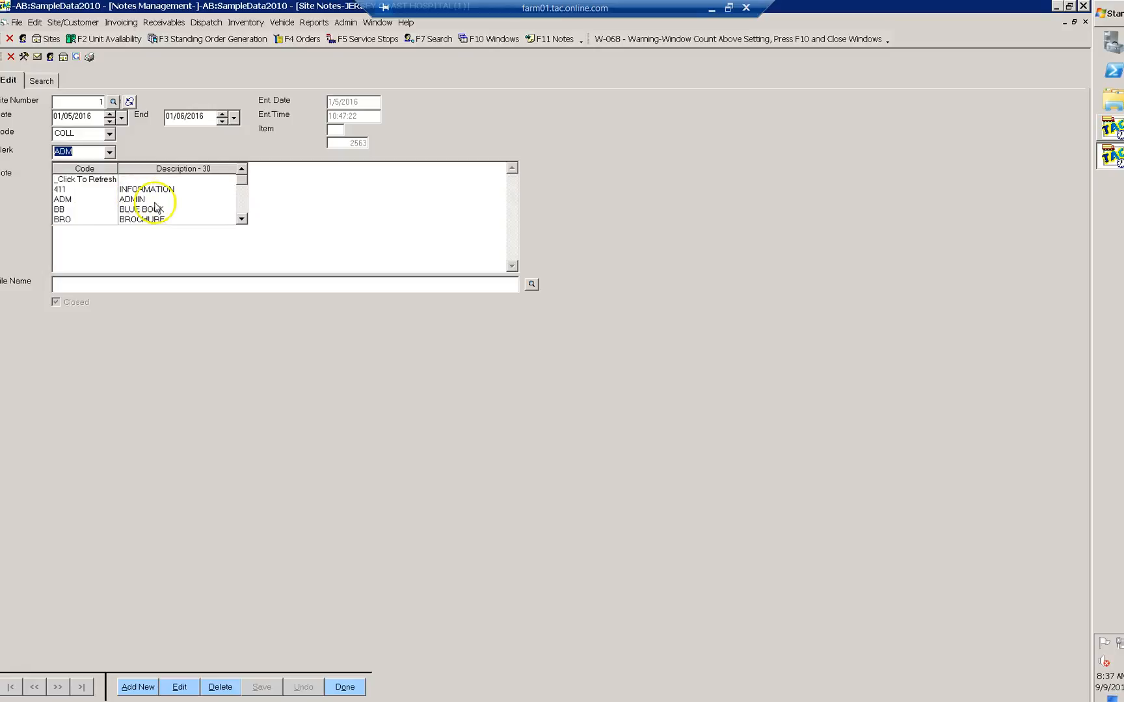
{"action": "left_click", "coordinate": [241, 222]}
{"action": "left_click", "coordinate": [241, 221]}
{"action": "left_click", "coordinate": [241, 222]}
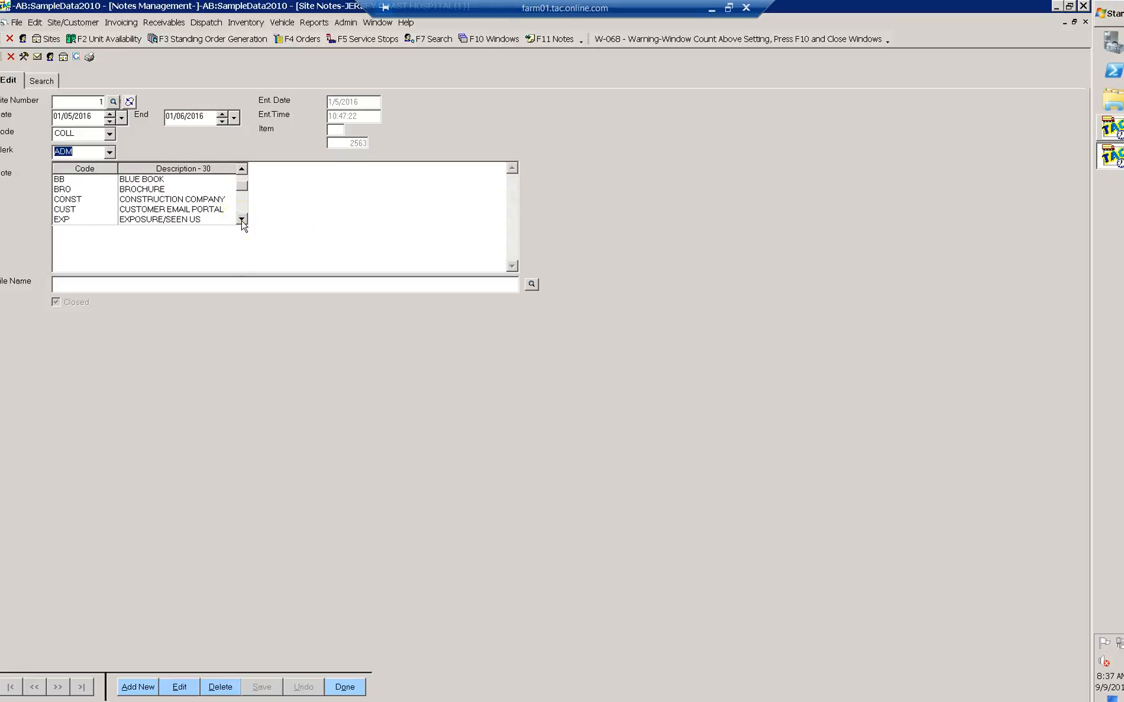
{"action": "left_click", "coordinate": [139, 135]}
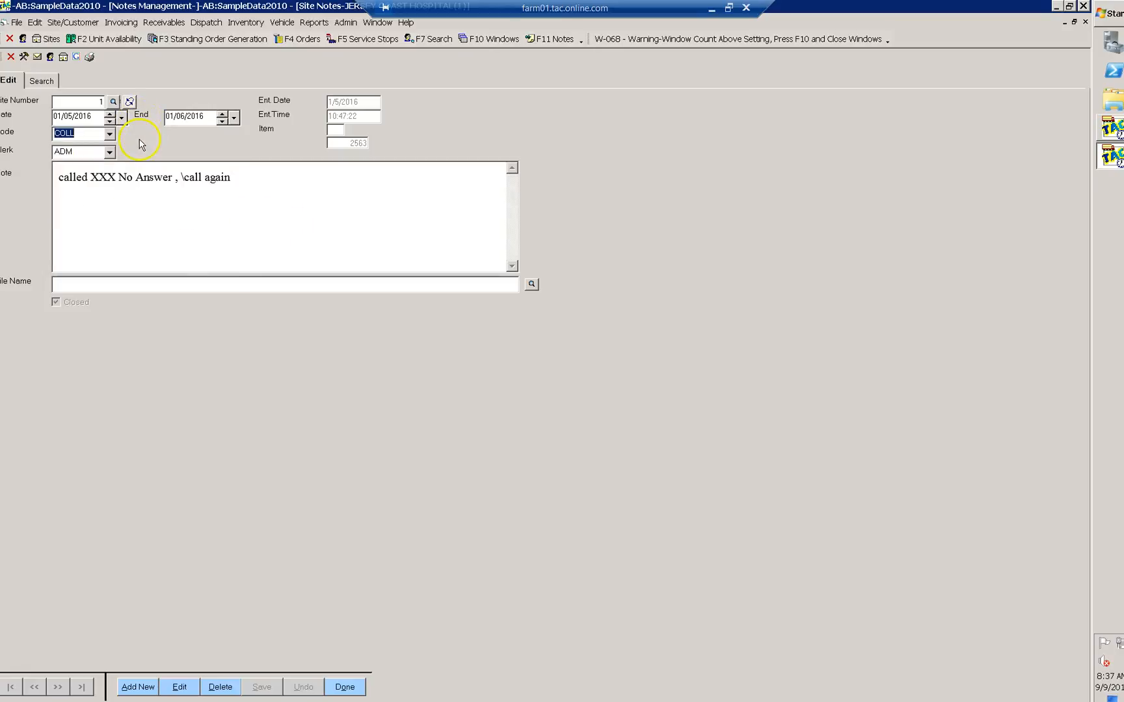
{"action": "left_click", "coordinate": [11, 56]}
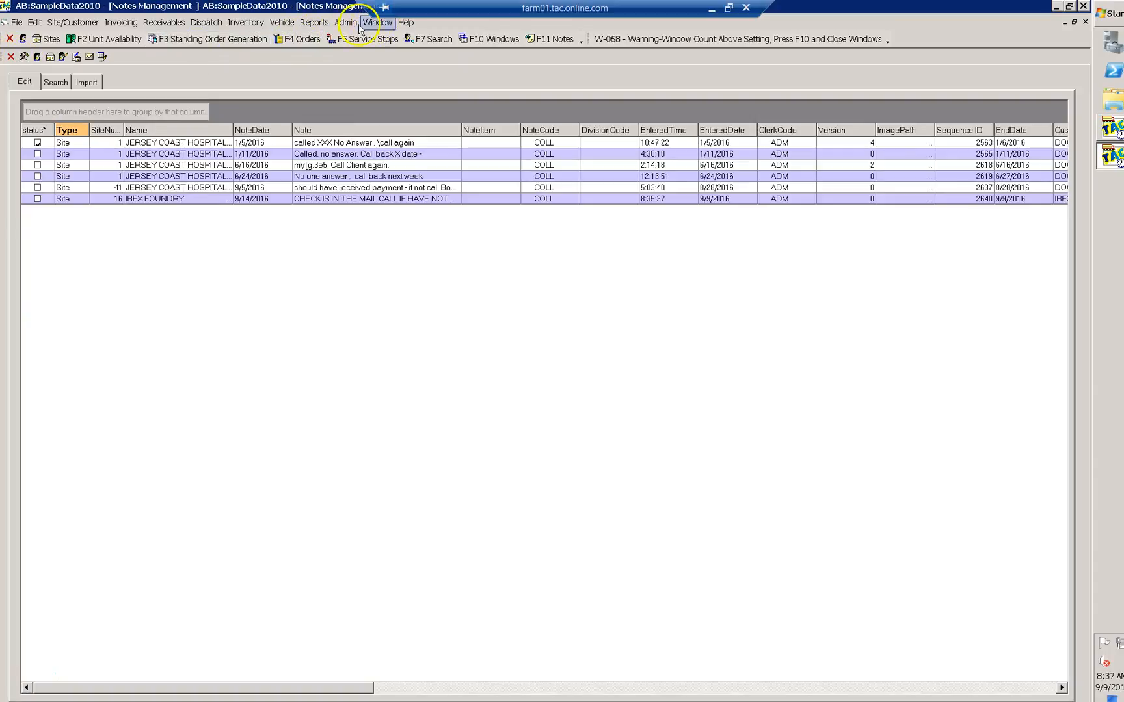
Open the individual user settings containing the site and customer note reminder intervals, save the settings, and exit
{"action": "left_click", "coordinate": [346, 22]}
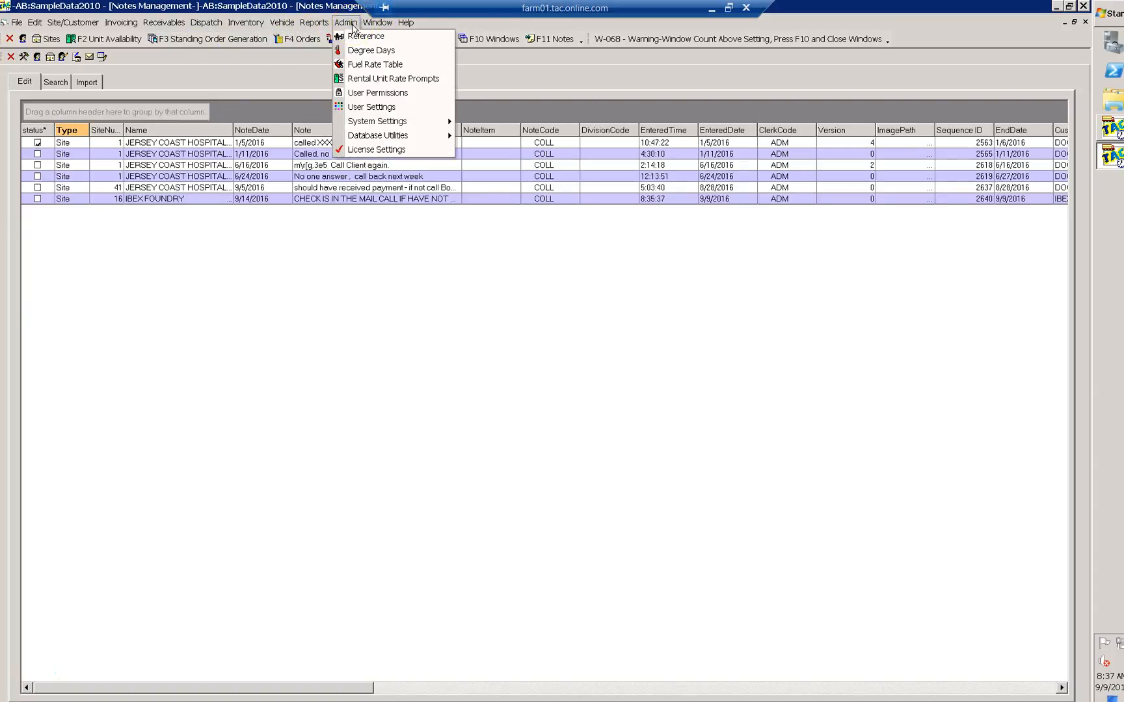
{"action": "left_click", "coordinate": [369, 97]}
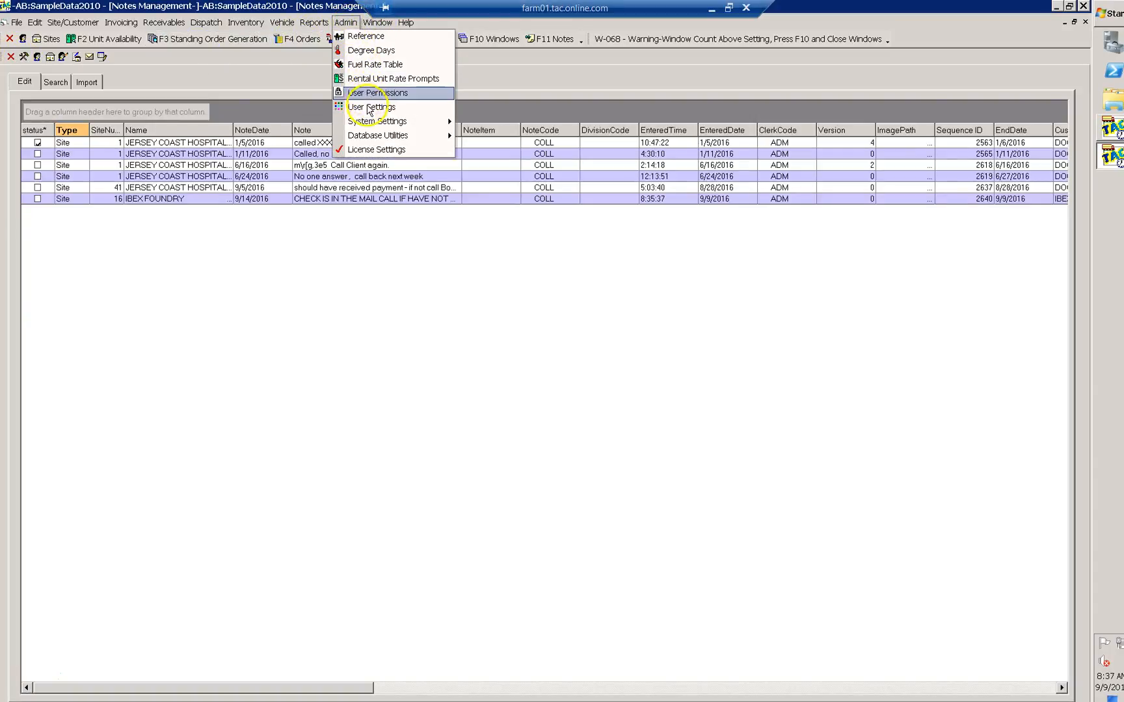
{"action": "left_click", "coordinate": [368, 98]}
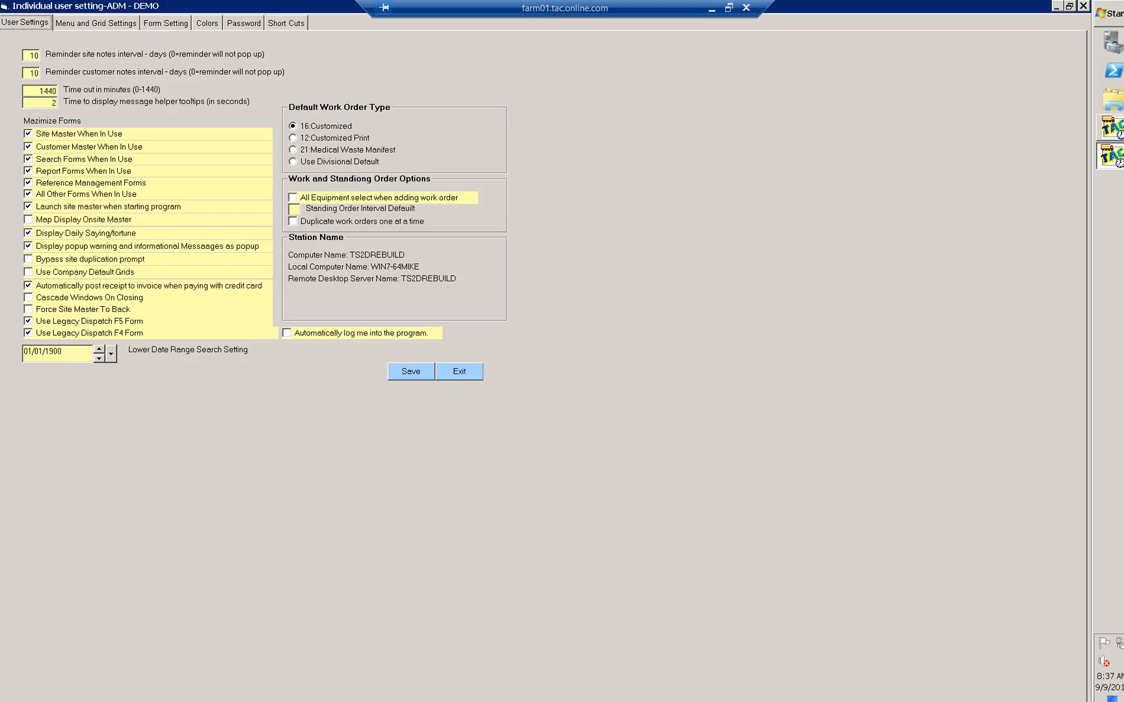
{"action": "left_click", "coordinate": [51, 94]}
{"action": "left_click", "coordinate": [408, 372]}
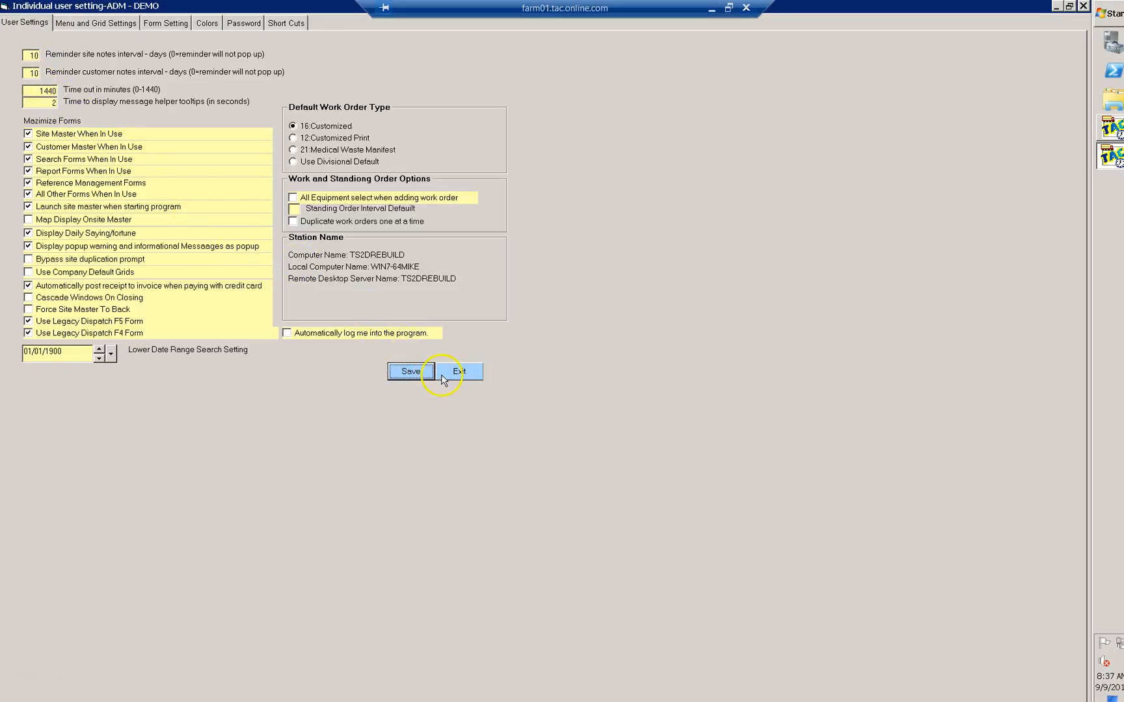
{"action": "left_click", "coordinate": [459, 372]}
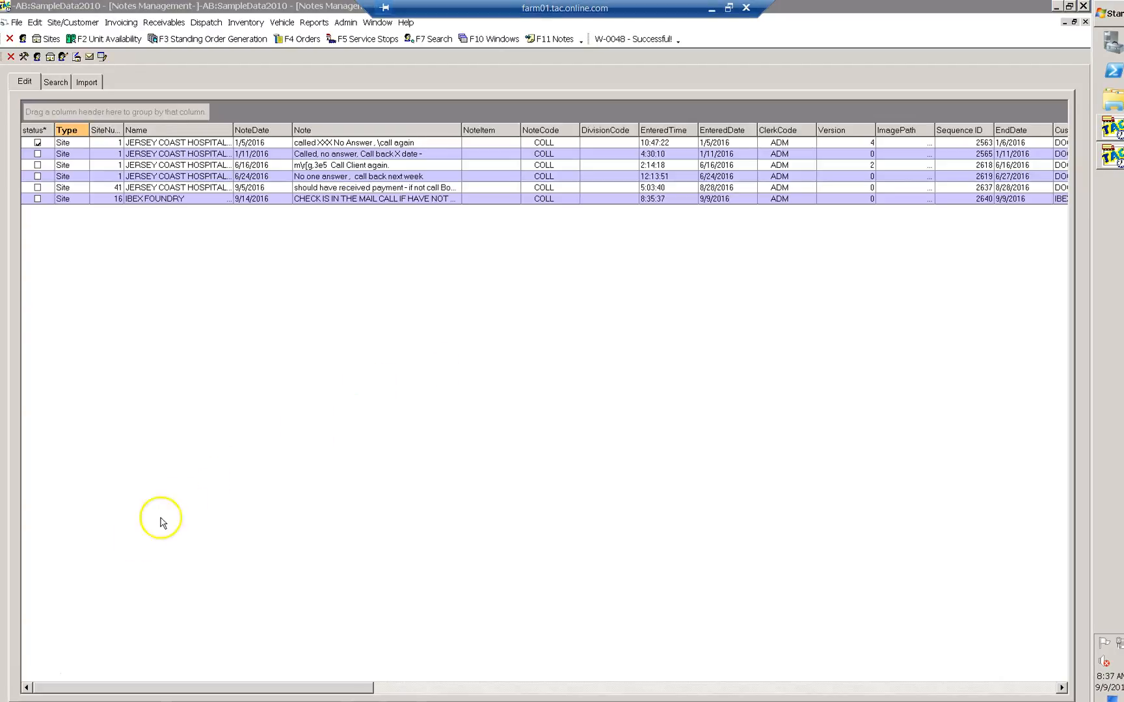